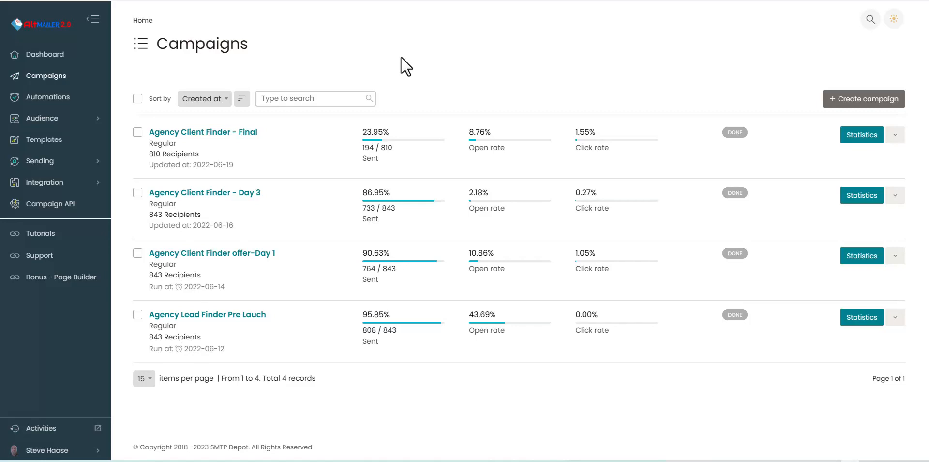
# Create a Regular campaign and save the SMTP Depot Customers list as its recipients
pyautogui.click(852, 111)
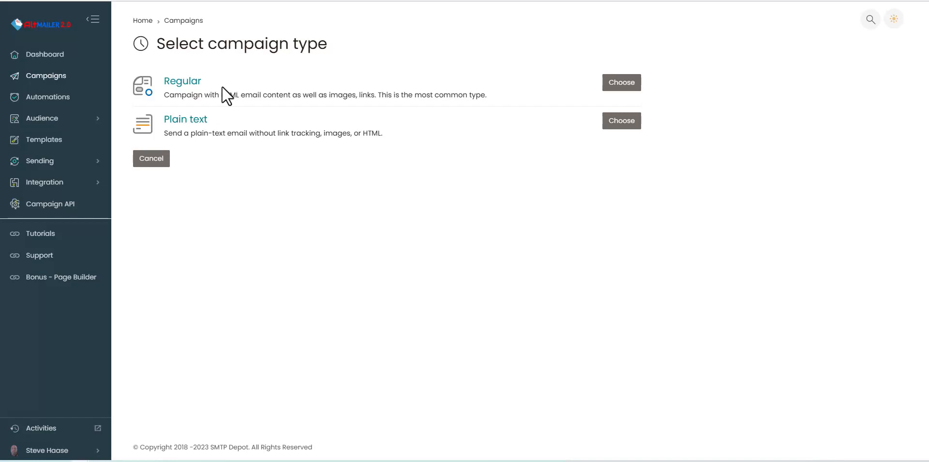
pyautogui.click(624, 83)
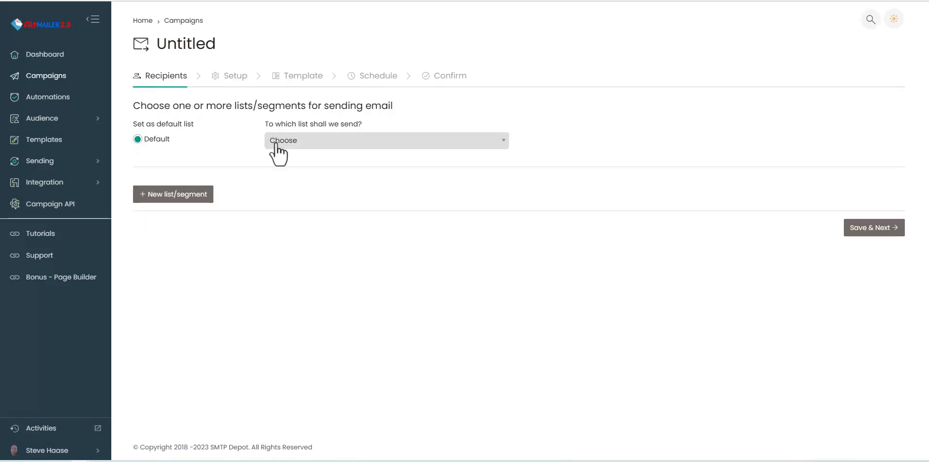
pyautogui.click(453, 143)
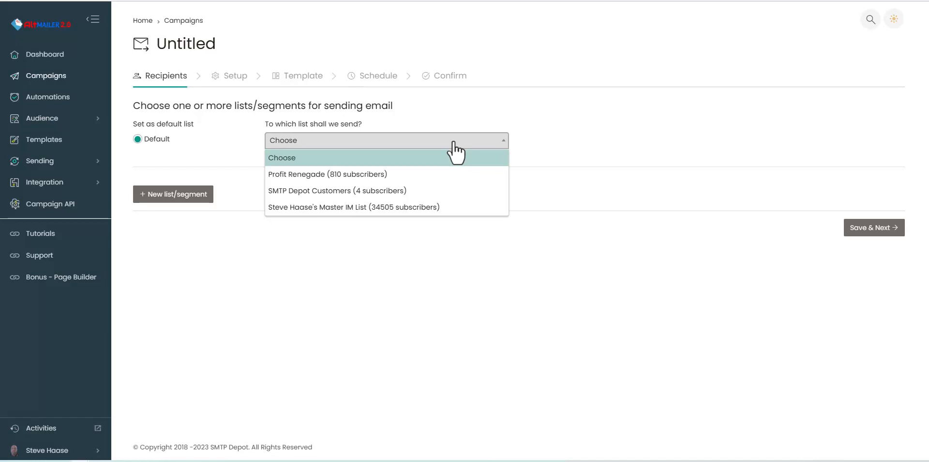
pyautogui.click(330, 192)
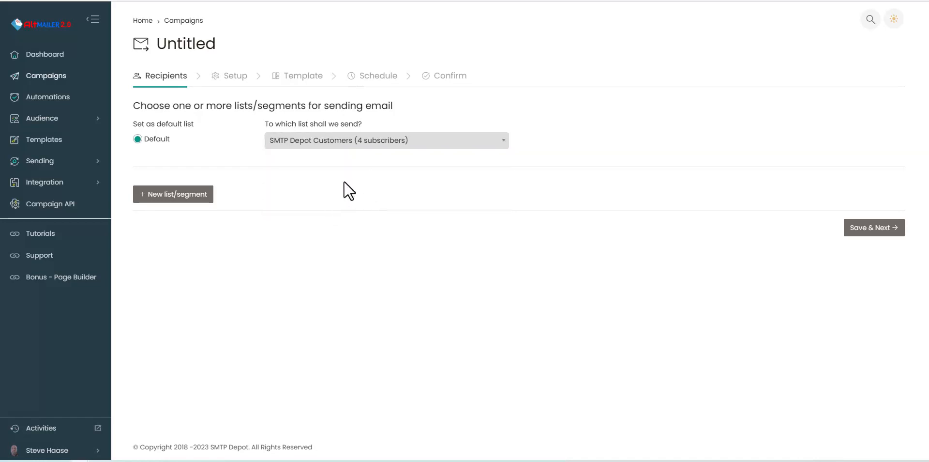
pyautogui.click(880, 230)
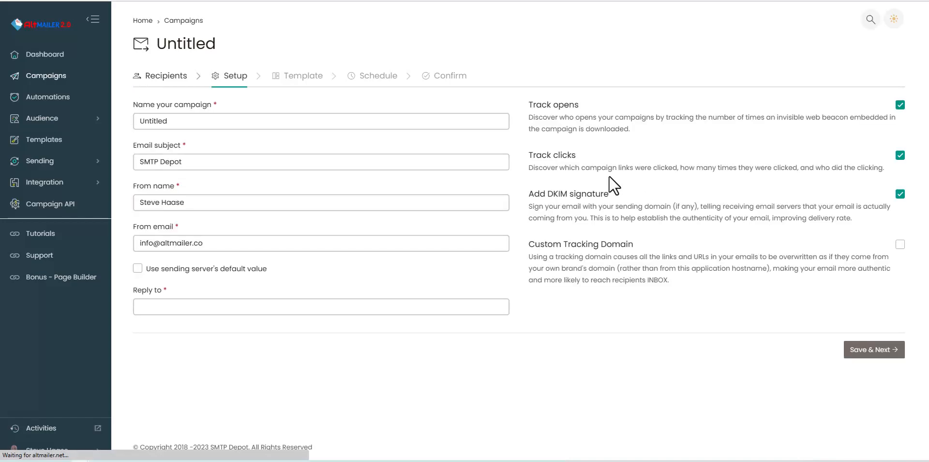
# Set both the campaign name and the email subject to Demo
pyautogui.moveTo(185, 121); pyautogui.dragTo(131, 121)
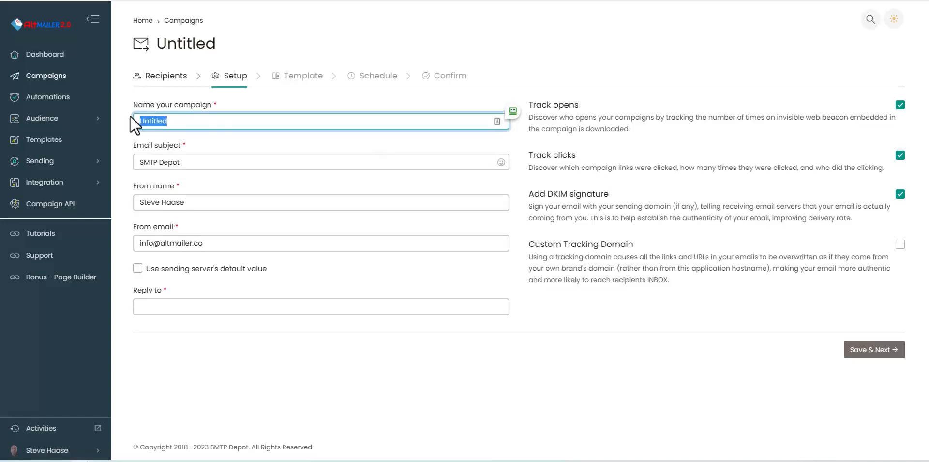
pyautogui.write('Demo')
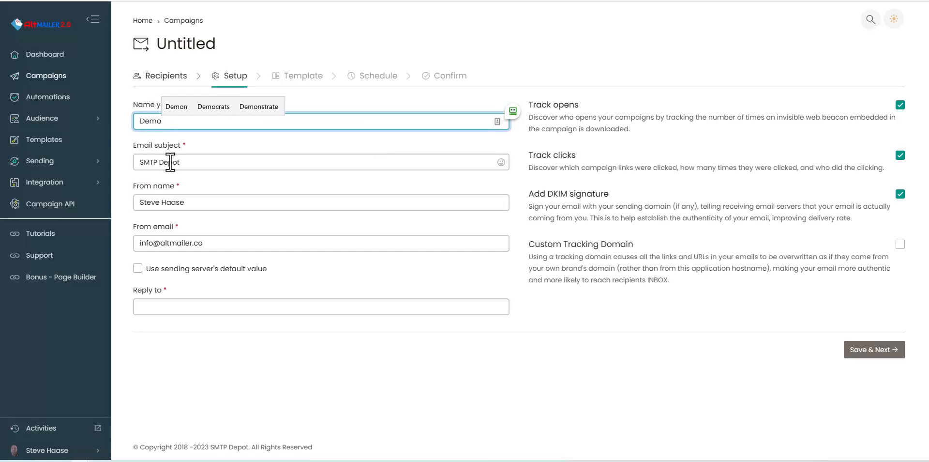
pyautogui.moveTo(209, 163); pyautogui.dragTo(132, 159)
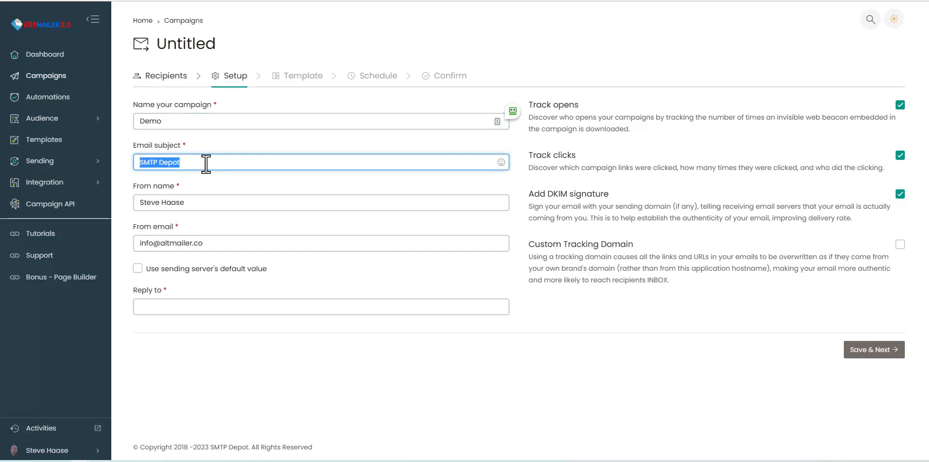
pyautogui.write('Demo')
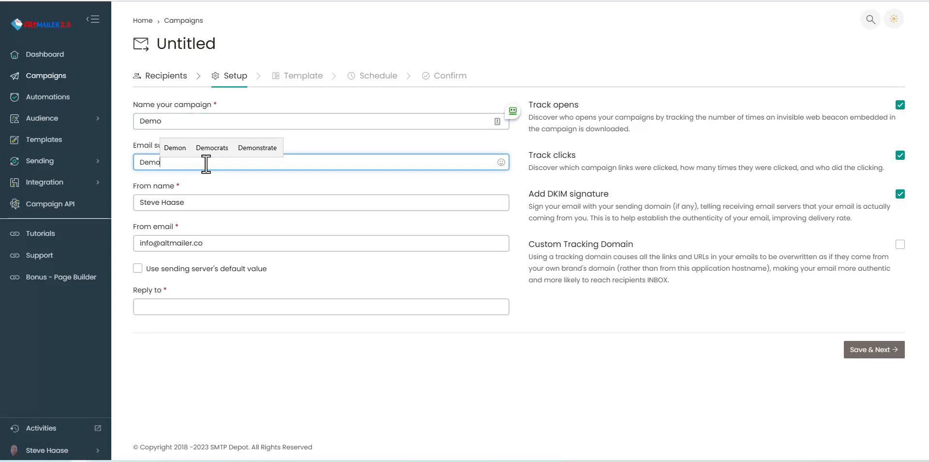
pyautogui.click(194, 202)
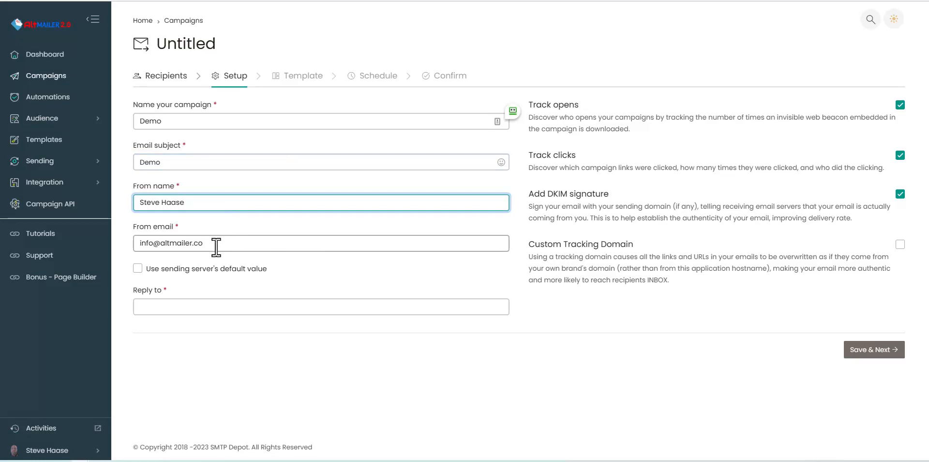
# Use the sending server's default value for the from email, pick the personal sending identity as reply-to address, and save the setup
pyautogui.click(138, 268)
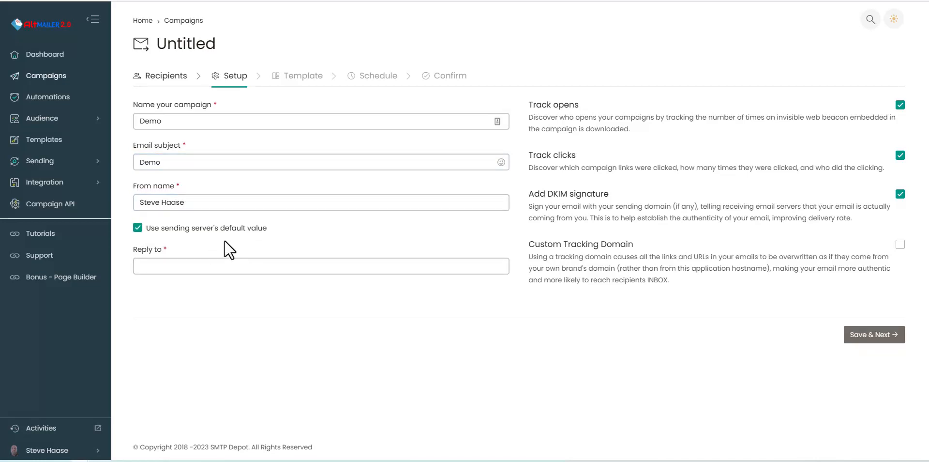
pyautogui.click(167, 266)
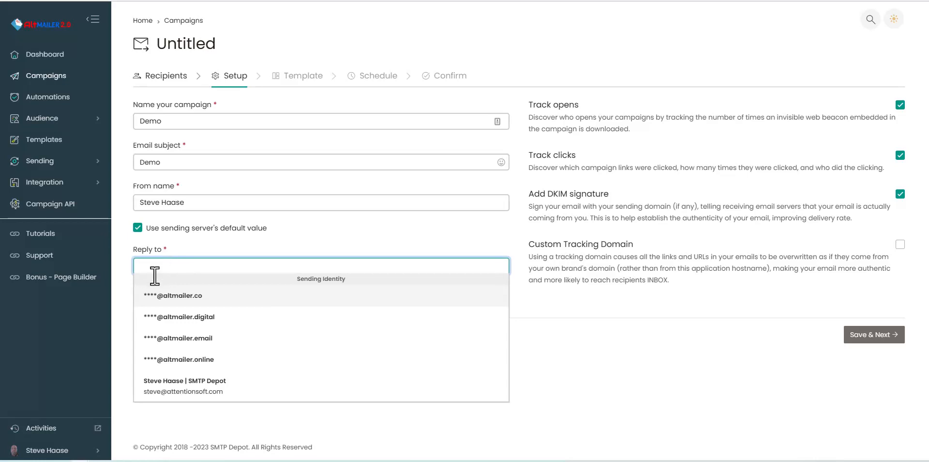
pyautogui.click(179, 382)
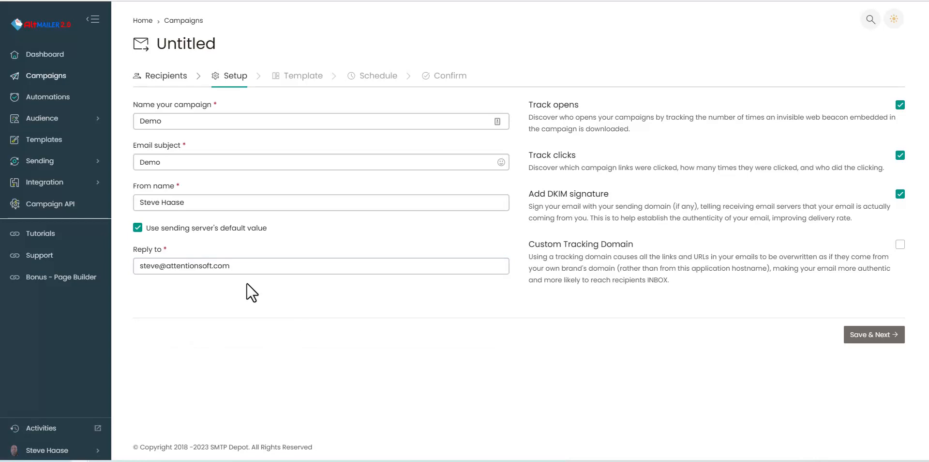
pyautogui.click(138, 226)
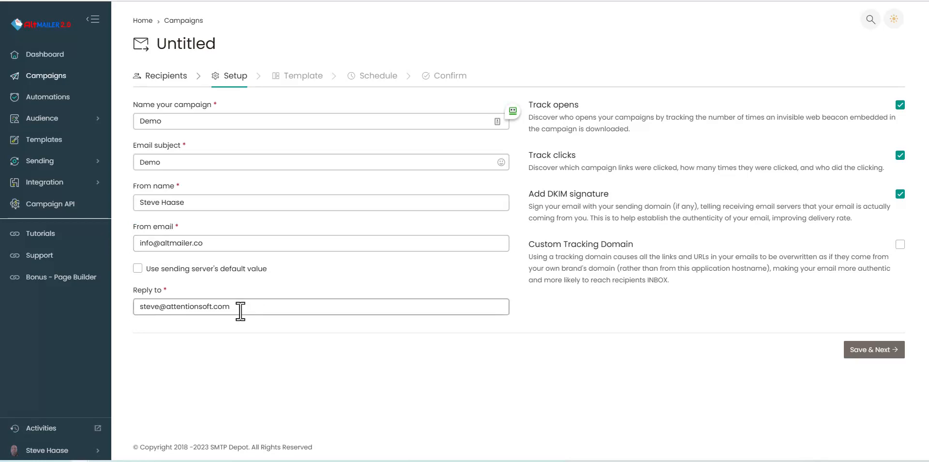
pyautogui.click(199, 269)
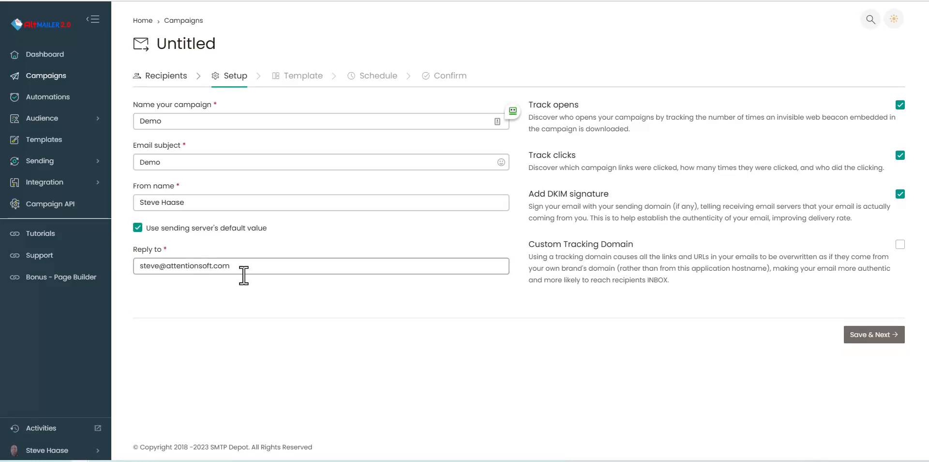
pyautogui.click(877, 336)
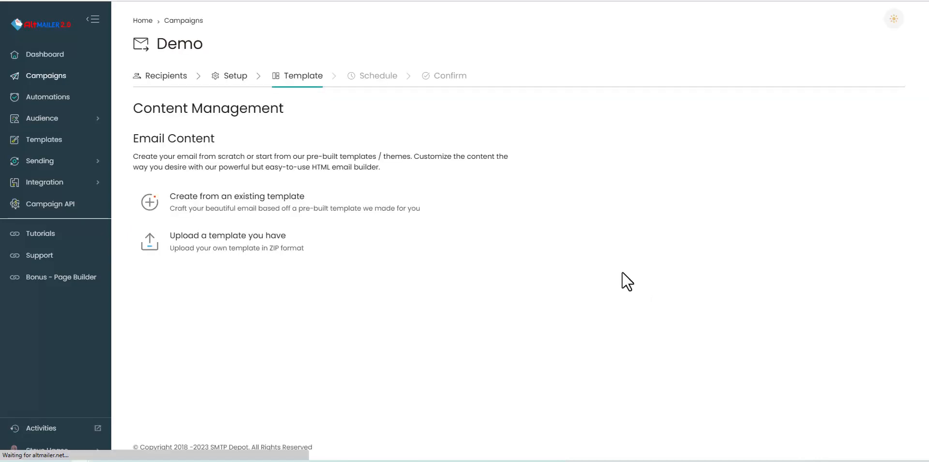
# Return to the campaign setup, enable a custom tracking domain with altmailer.email, and save it
pyautogui.hotkey('alt', 'Left')
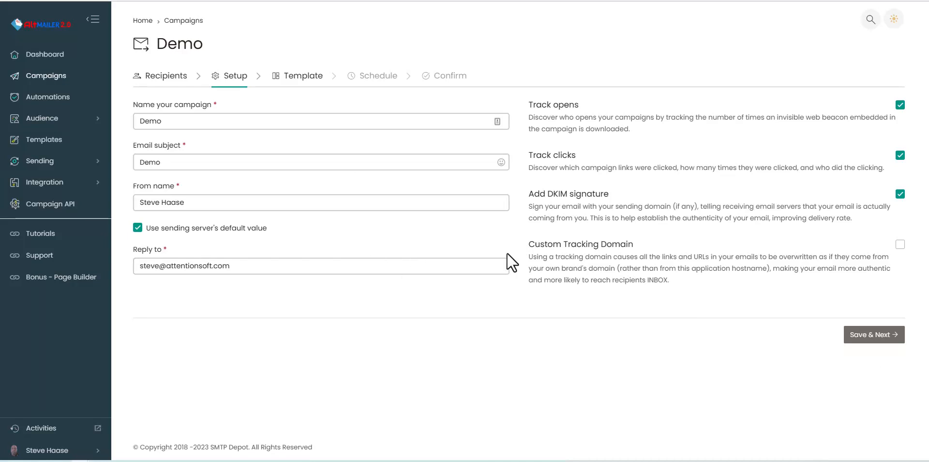
pyautogui.click(900, 244)
pyautogui.click(770, 309)
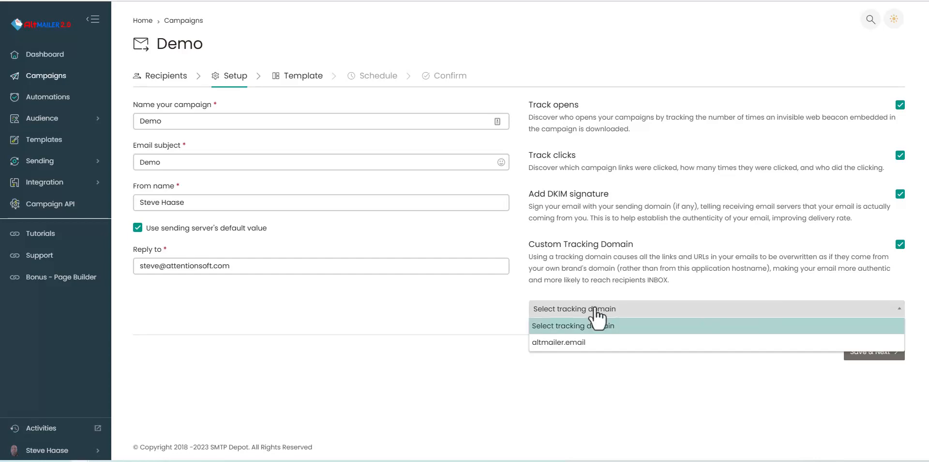
pyautogui.click(565, 343)
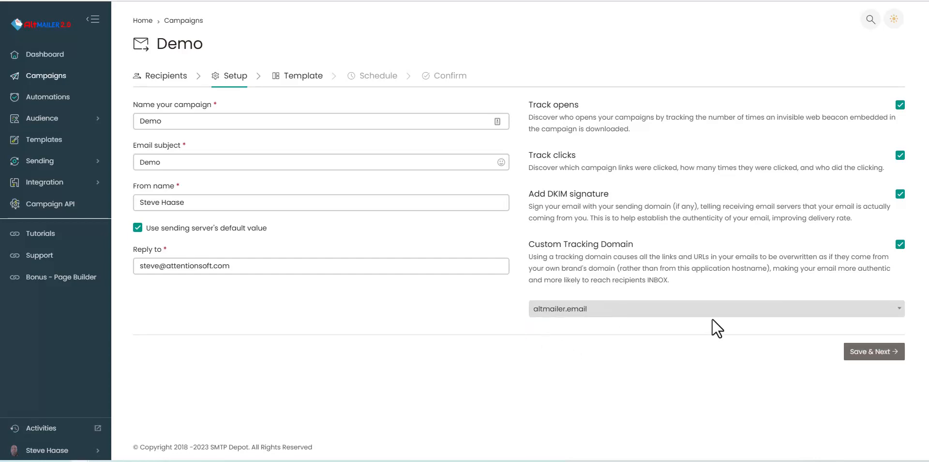
pyautogui.click(872, 354)
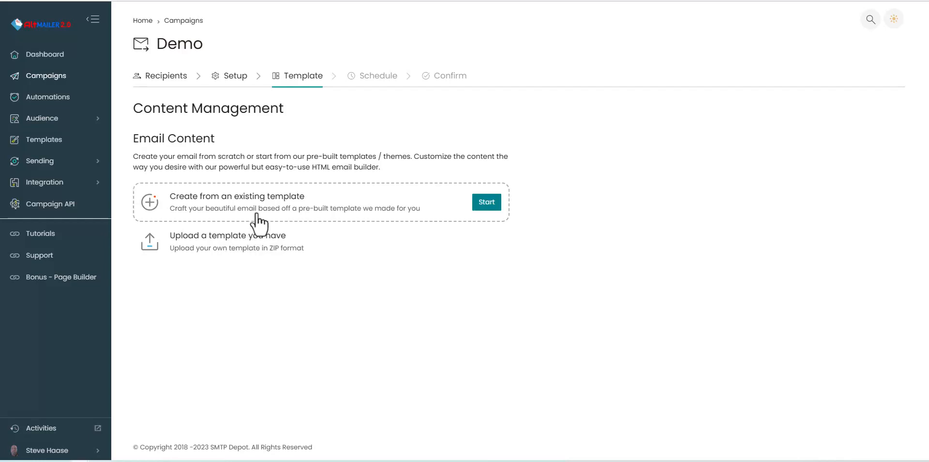
# Start from an existing template and look through the Basic, Featured, Themes, WooCommerce, My templates and Upload categories
pyautogui.click(487, 203)
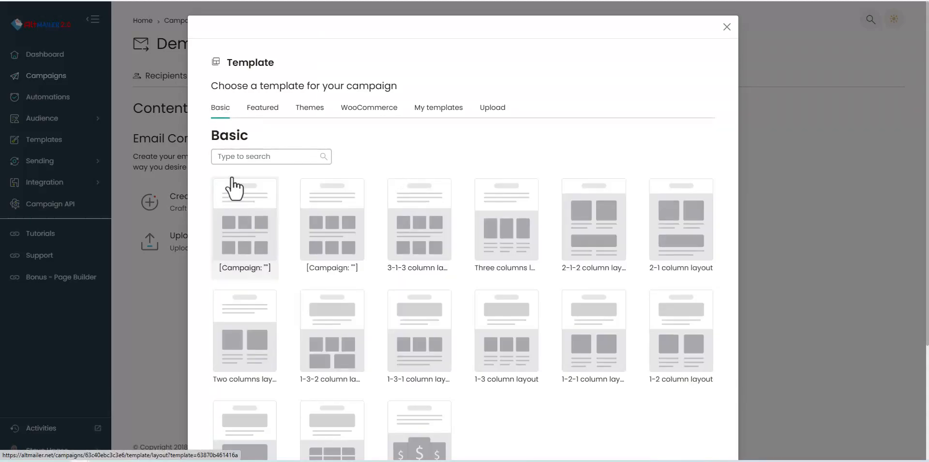
pyautogui.scroll(-3, 252, 192)
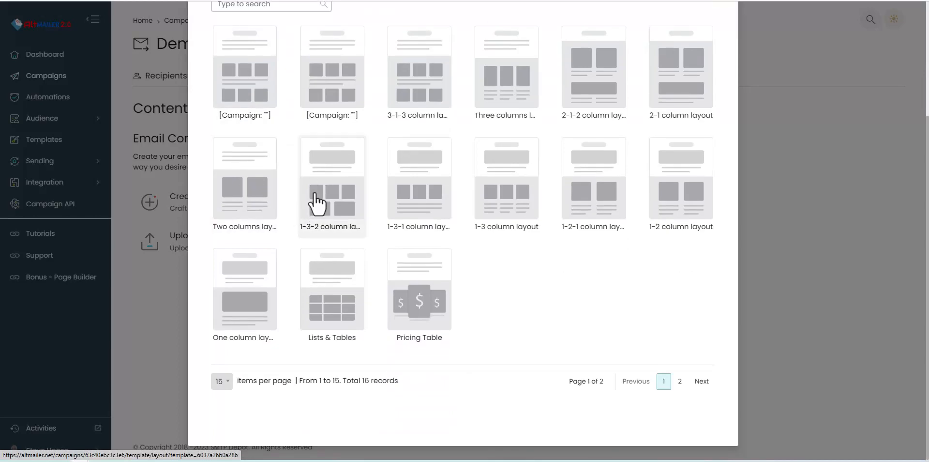
pyautogui.scroll(3, 312, 201)
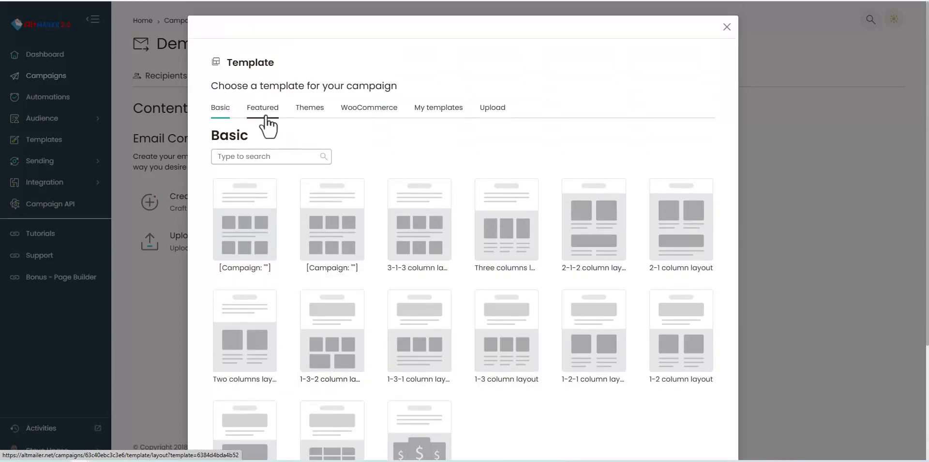
pyautogui.click(265, 112)
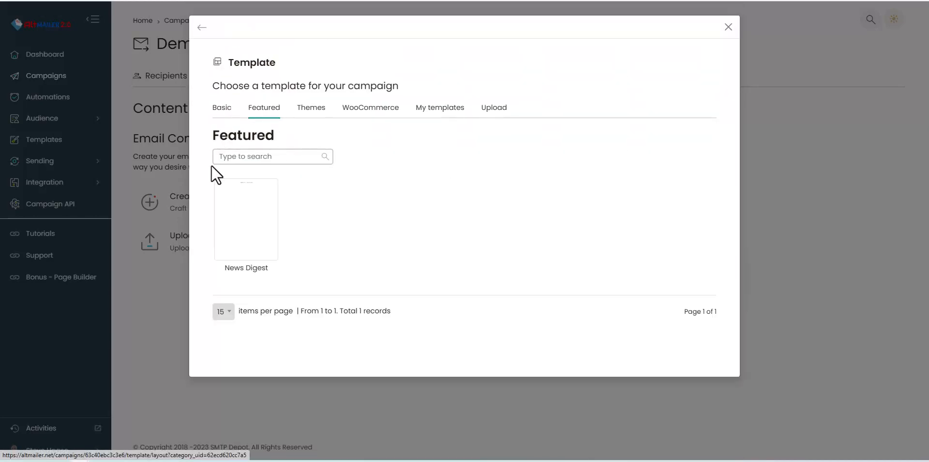
pyautogui.click(314, 111)
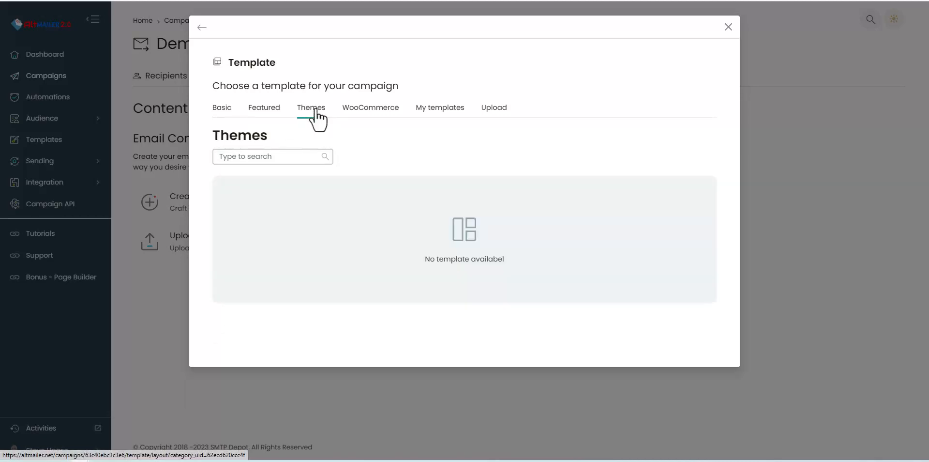
pyautogui.click(377, 116)
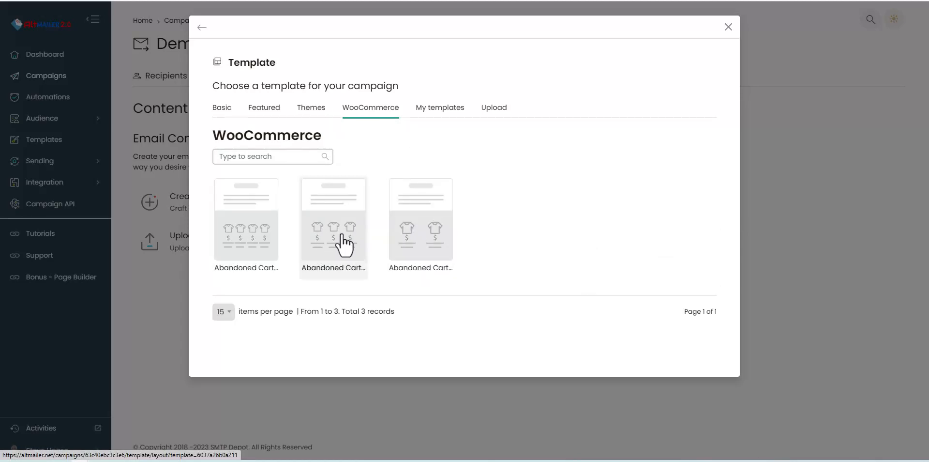
pyautogui.click(440, 109)
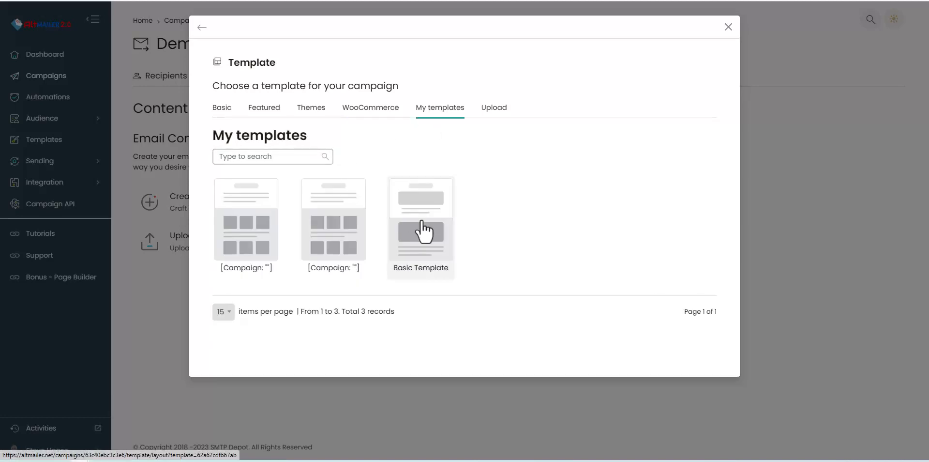
pyautogui.click(500, 112)
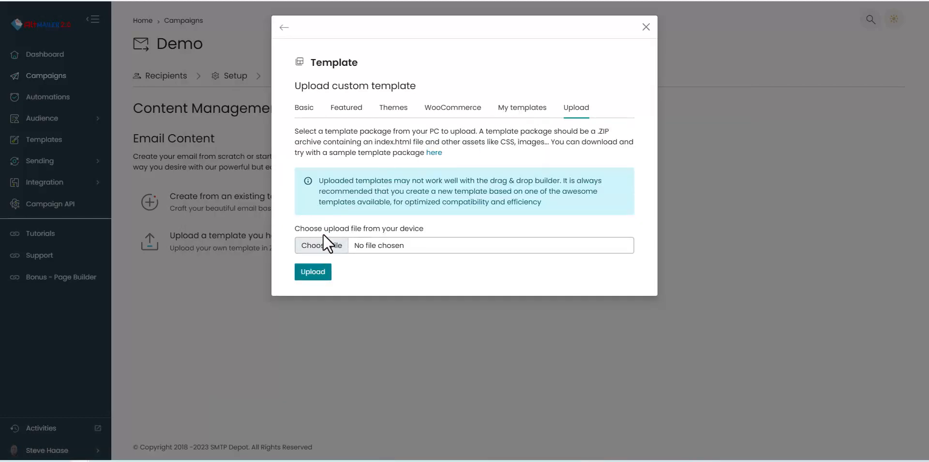
# Apply Basic Template from the own saved templates and open it in Email builder PRO
pyautogui.click(524, 110)
pyautogui.click(418, 220)
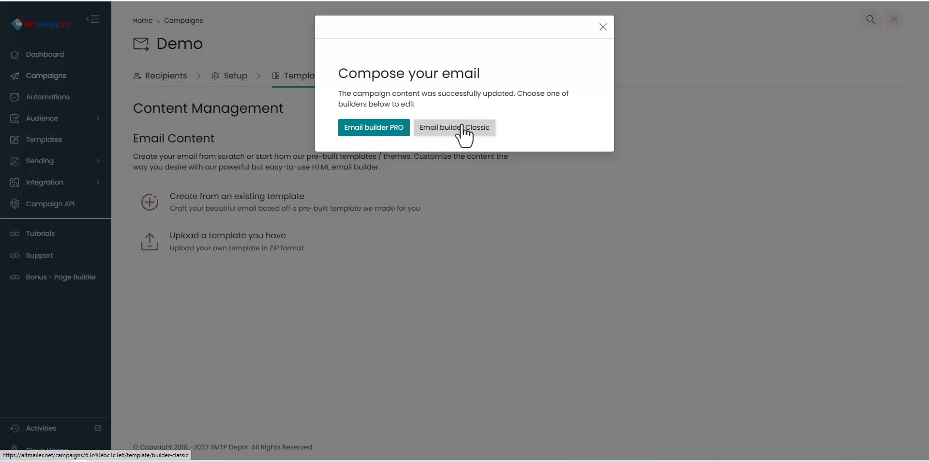
pyautogui.click(366, 129)
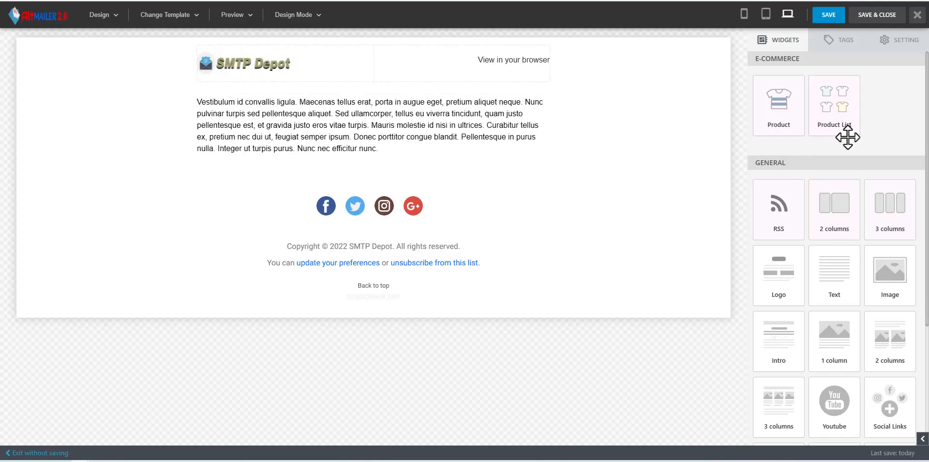
# Look through the e-commerce and general widgets available in the email builder, including the additional ones
pyautogui.scroll(-3, 890, 115)
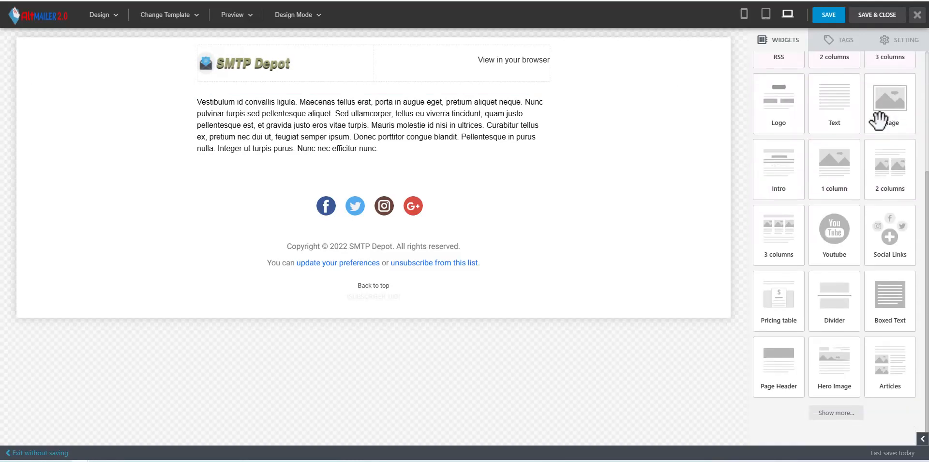
pyautogui.scroll(4, 820, 159)
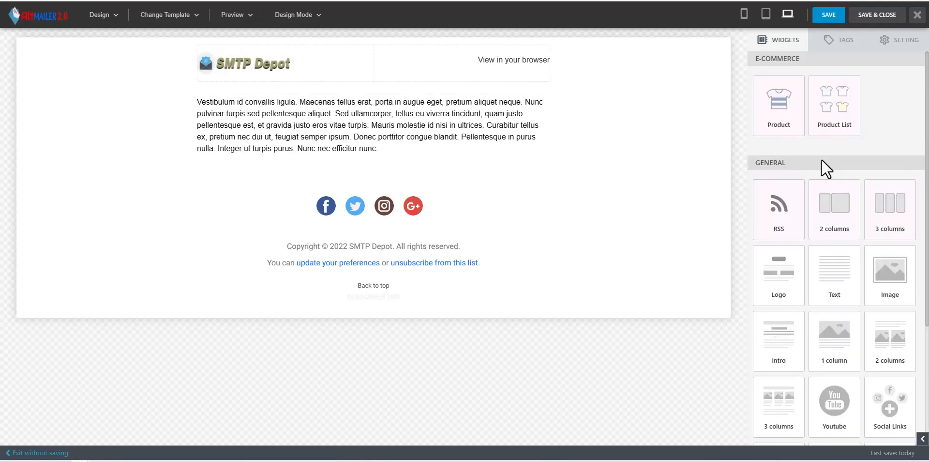
pyautogui.scroll(-4, 821, 159)
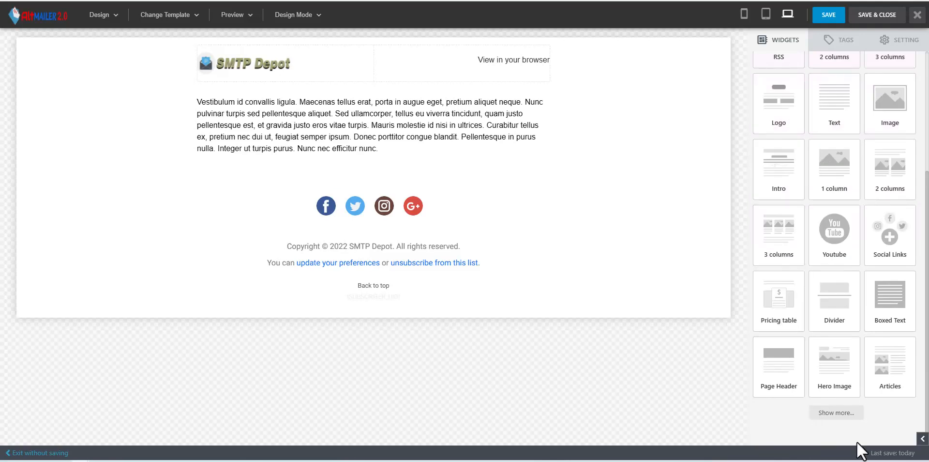
pyautogui.click(837, 413)
pyautogui.scroll(-3, 823, 264)
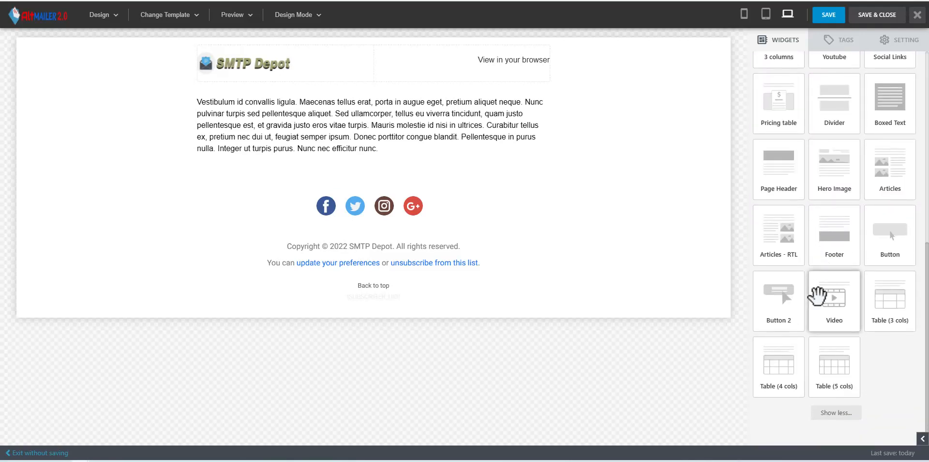
pyautogui.scroll(4, 814, 281)
pyautogui.scroll(3, 813, 280)
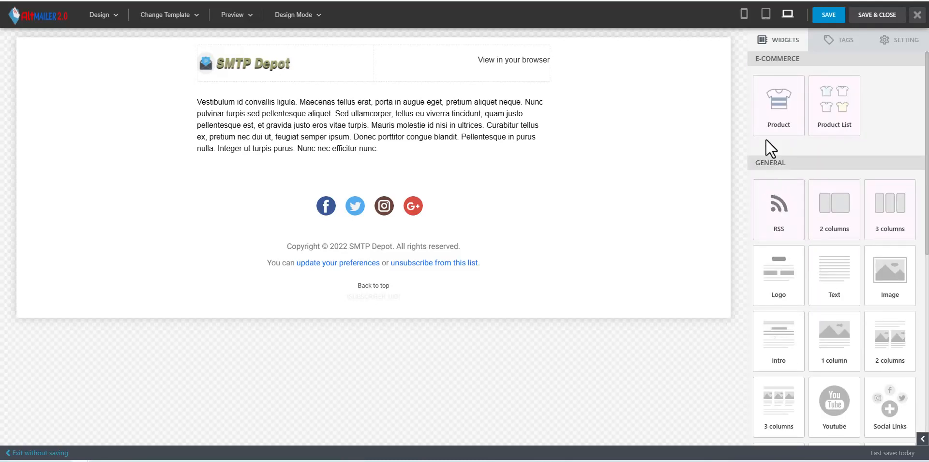
# Look through the available personalization tags and copy the SUBSCRIBER_FIRST_NAME tag
pyautogui.click(845, 41)
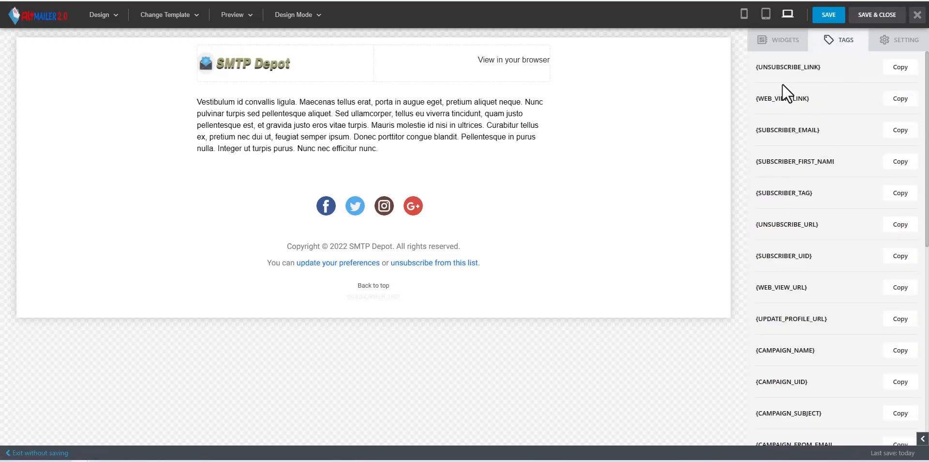
pyautogui.scroll(-10, 778, 133)
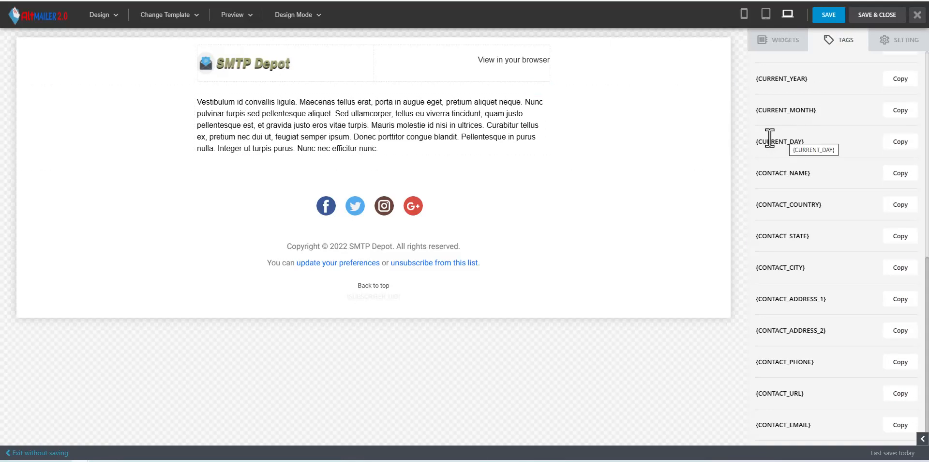
pyautogui.scroll(8, 777, 121)
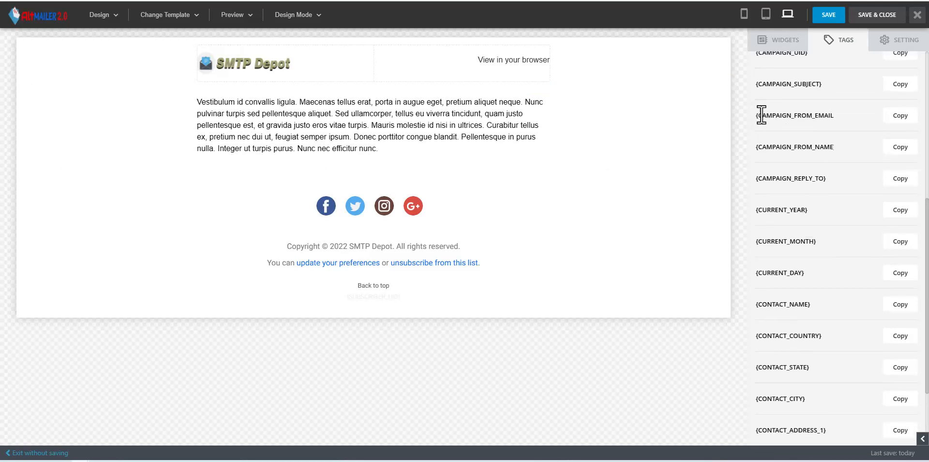
pyautogui.scroll(2, 765, 116)
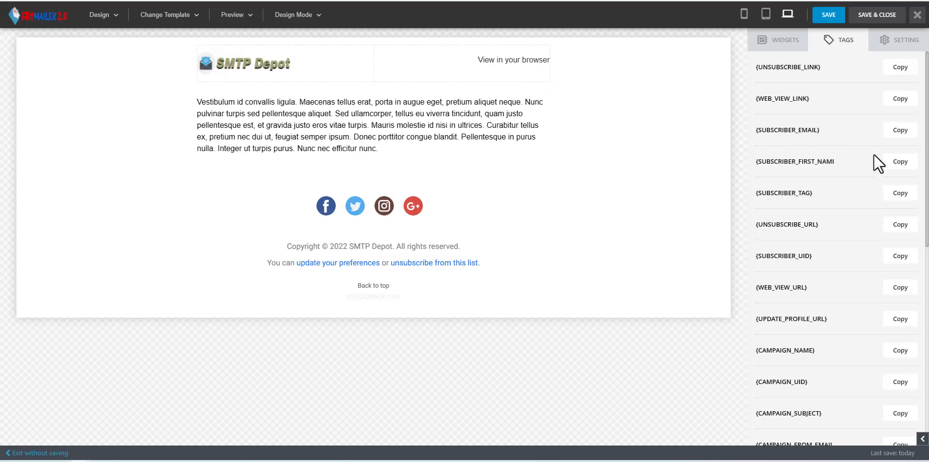
pyautogui.click(901, 163)
# Add the greeting line "Hi {SUBSCRIBER_FIRST_NAME}" above the body text, with an empty line before it
pyautogui.click(210, 103)
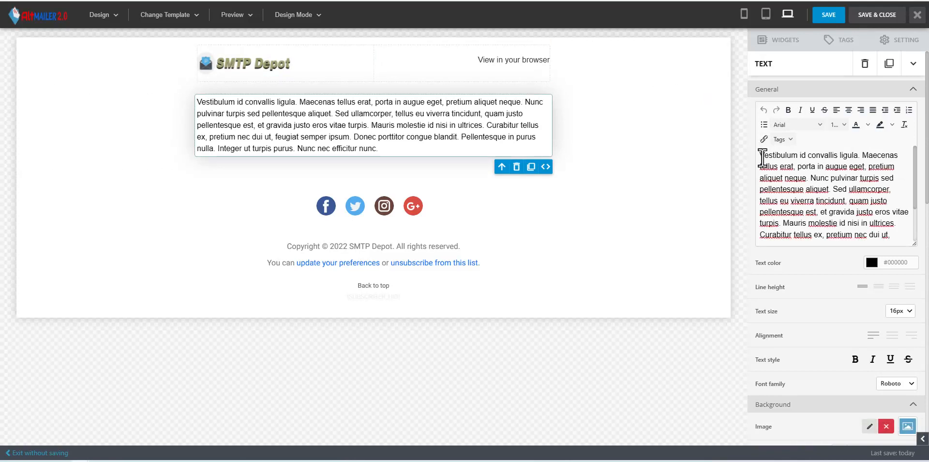
pyautogui.press('Return')
pyautogui.press('Return')
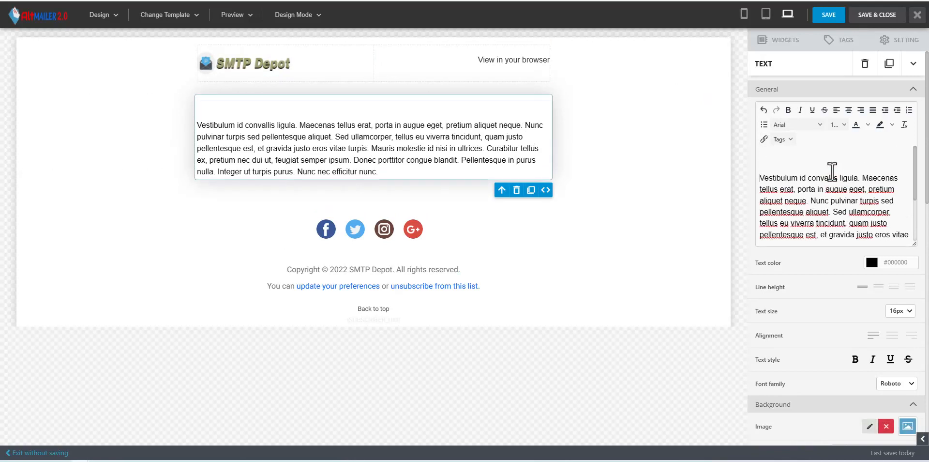
pyautogui.write('Hi')
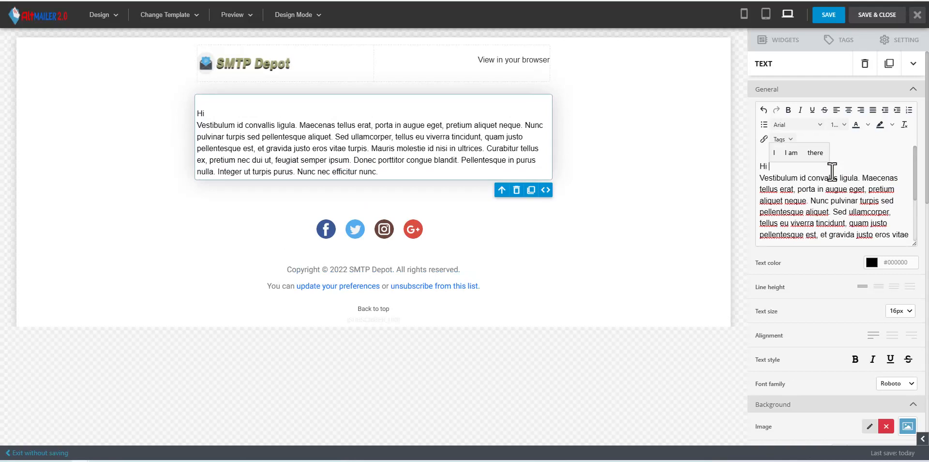
pyautogui.hotkey('ctrl', 'v')
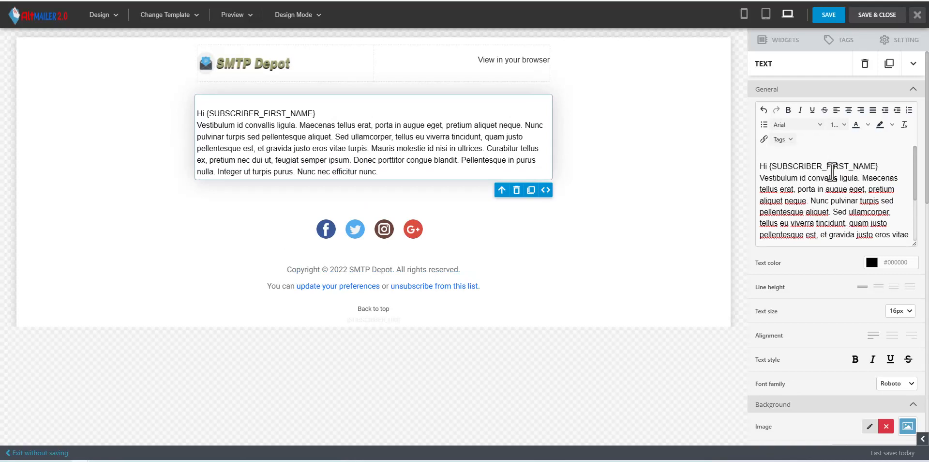
pyautogui.click(893, 161)
pyautogui.moveTo(761, 155); pyautogui.dragTo(894, 170)
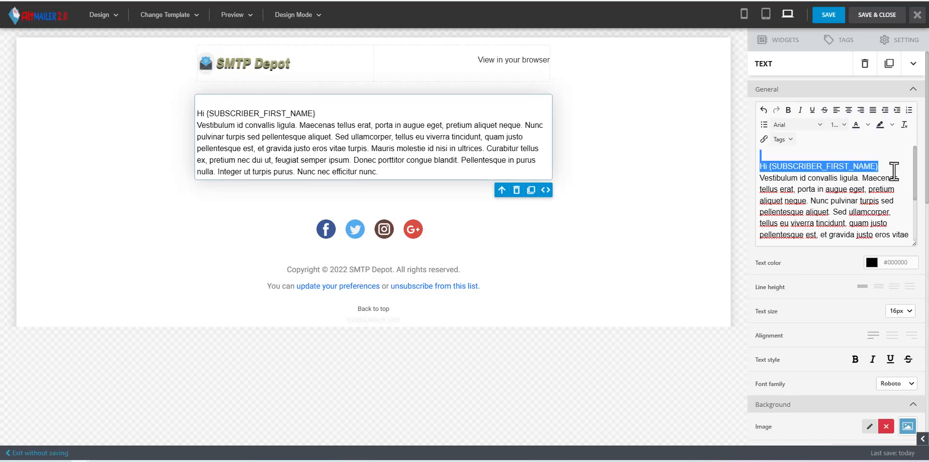
pyautogui.click(860, 200)
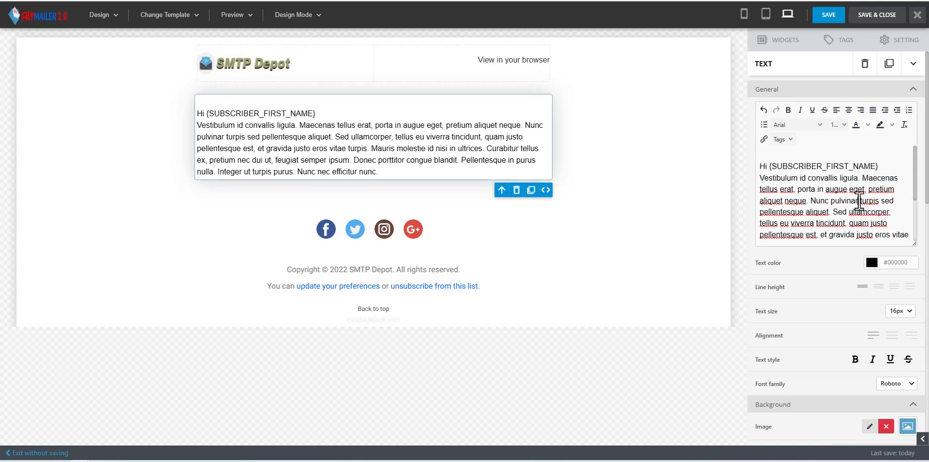
# Examine the font and size choices for the text, the block options, and the font families offered in the general settings
pyautogui.click(821, 125)
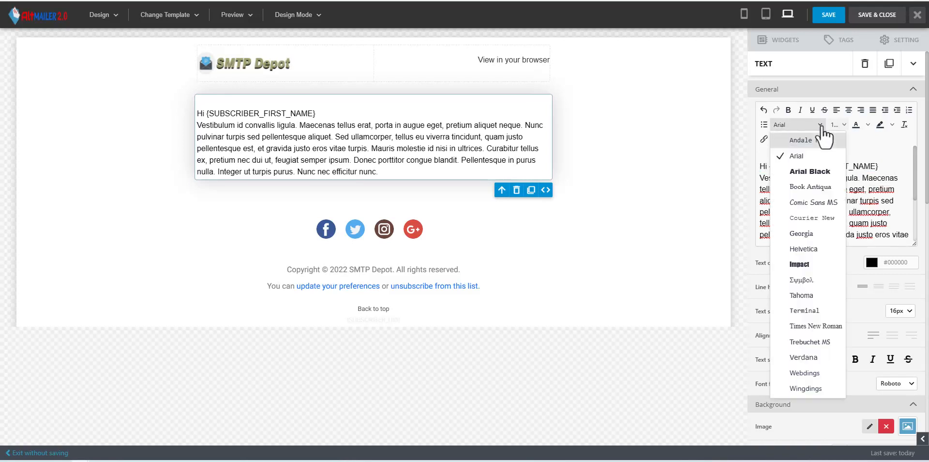
pyautogui.click(822, 126)
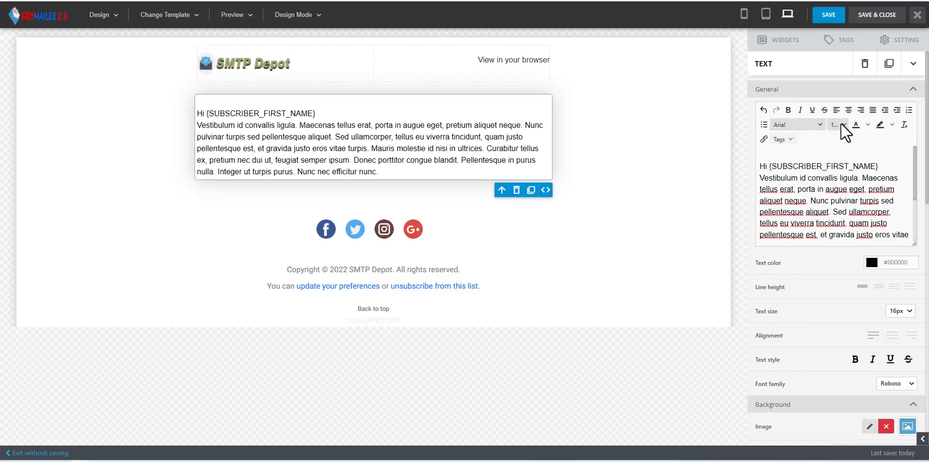
pyautogui.click(841, 125)
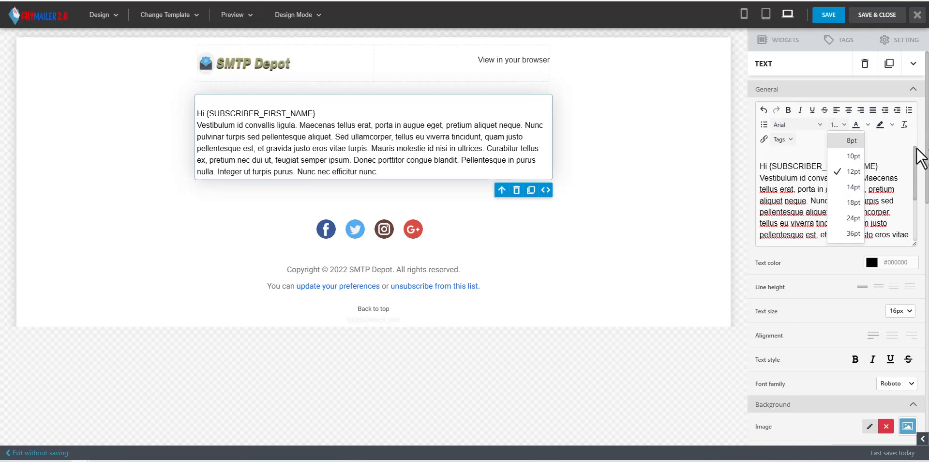
pyautogui.click(697, 105)
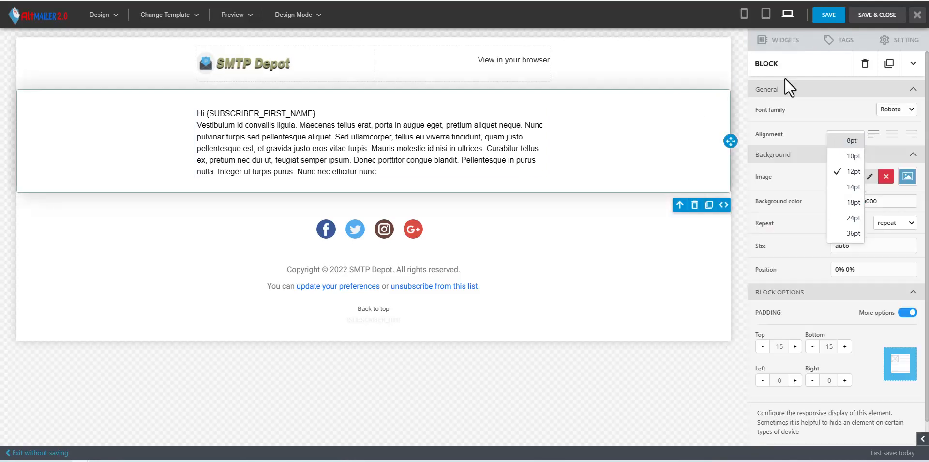
pyautogui.click(899, 42)
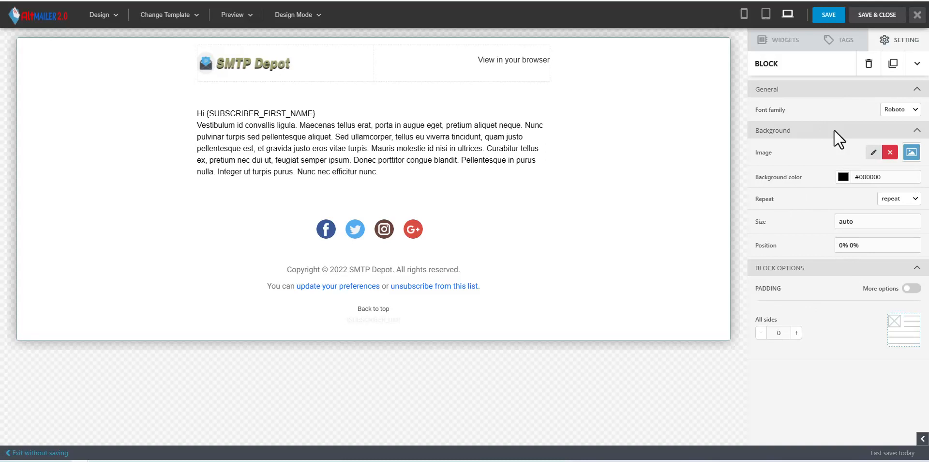
pyautogui.click(916, 112)
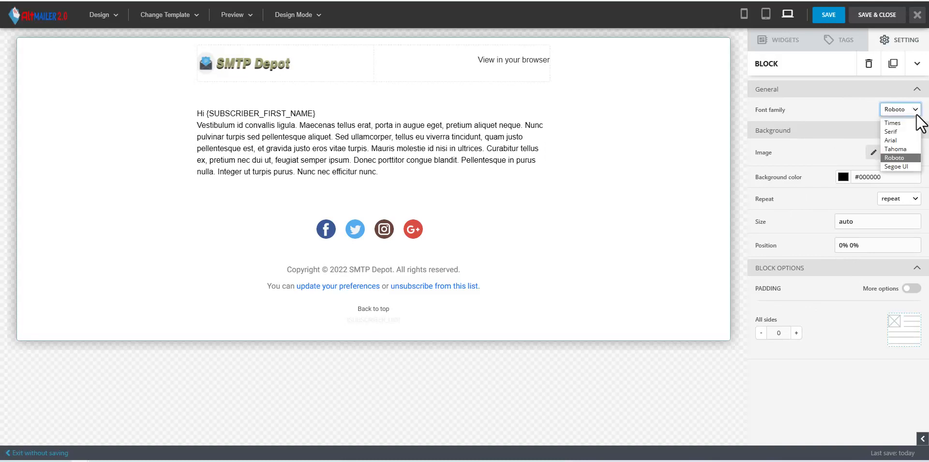
pyautogui.click(917, 115)
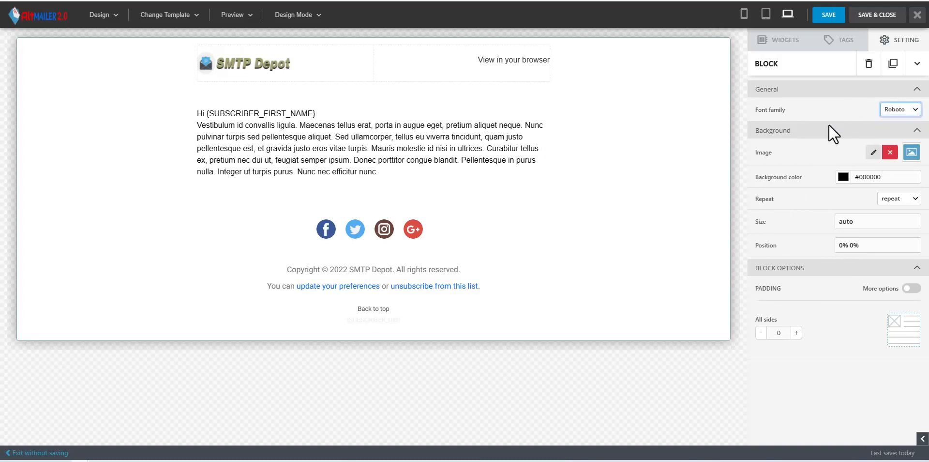
pyautogui.click(918, 65)
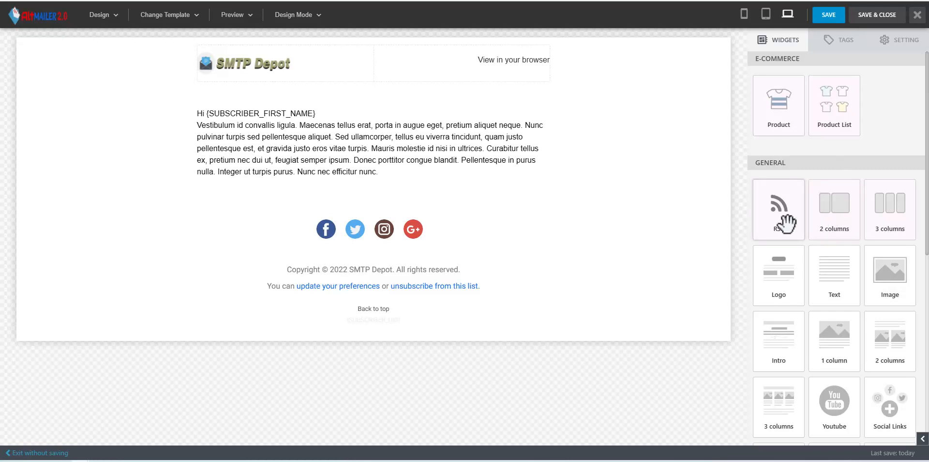
# Place a Logo widget between the email header and the greeting, and exit the builder without saving
pyautogui.moveTo(790, 271); pyautogui.dragTo(188, 116)
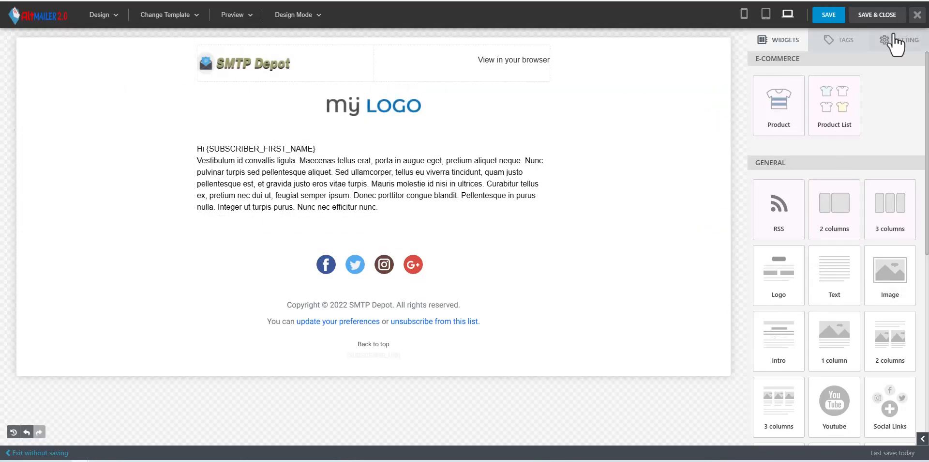
pyautogui.click(919, 22)
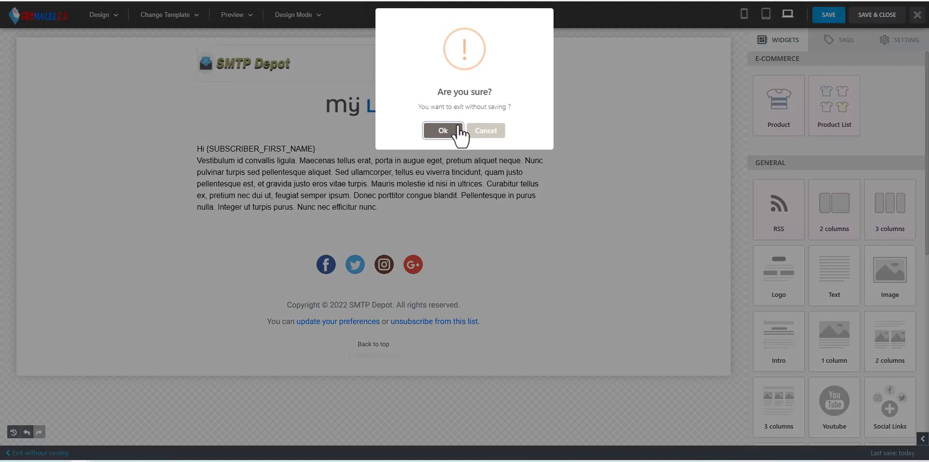
pyautogui.click(438, 129)
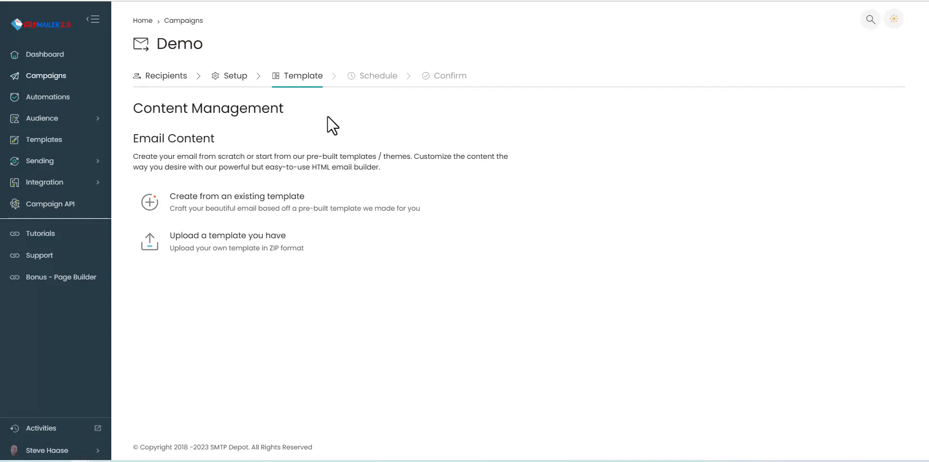
# Return to the campaign setup, save it again, and open the email content in Email builder Classic
pyautogui.hotkey('alt', 'Left')
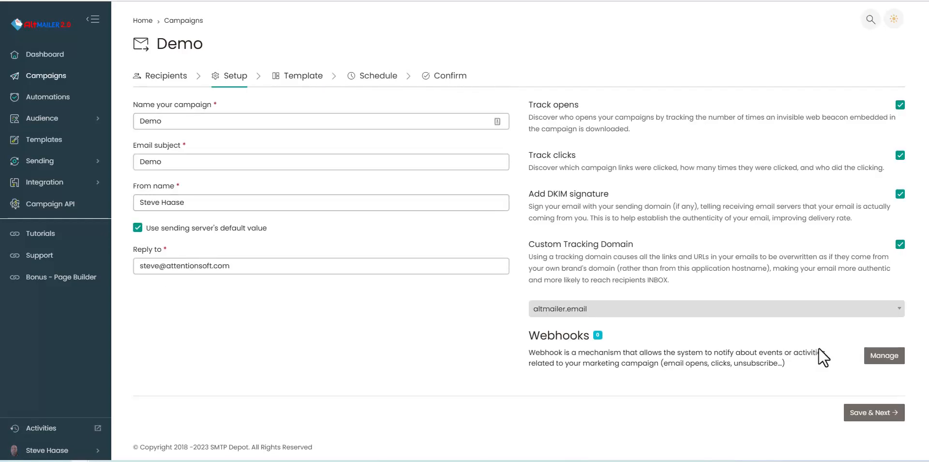
pyautogui.click(877, 413)
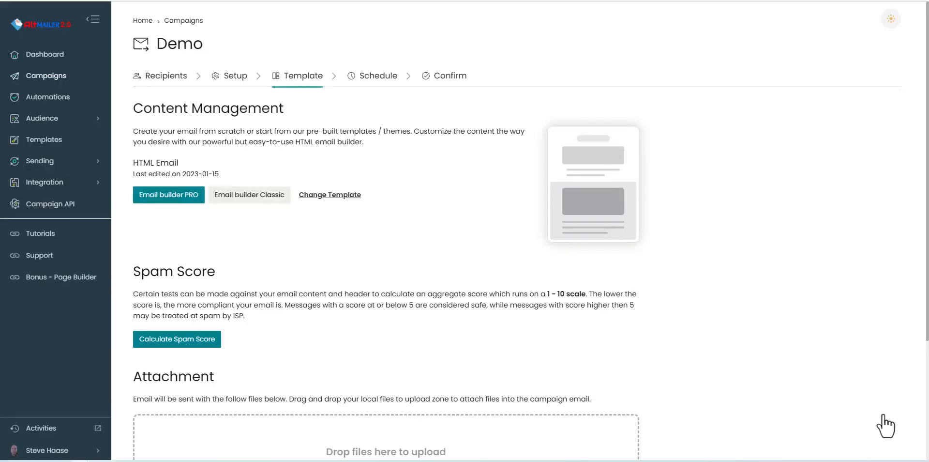
pyautogui.click(248, 195)
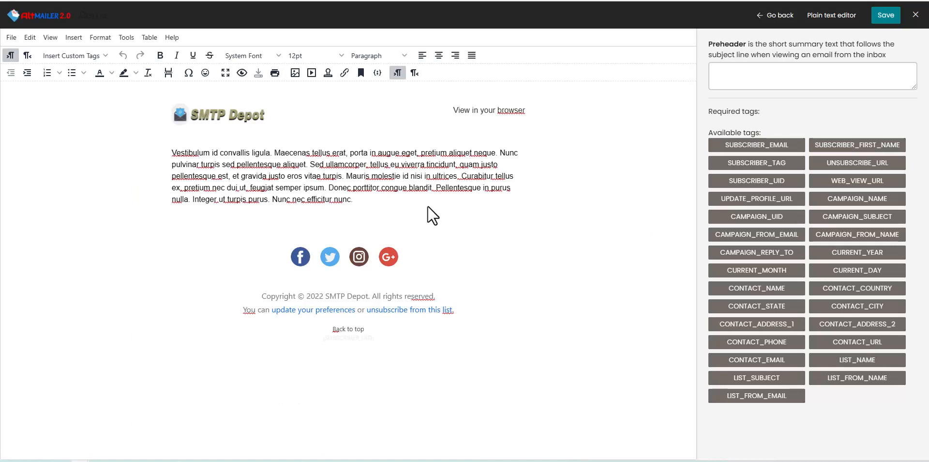
# Insert the SUBSCRIBER_EMAIL tag before the header logo and the SUBSCRIBER_FIRST_NAME tag before "pulvinar" in the body, followed by a new paragraph
pyautogui.click(749, 88)
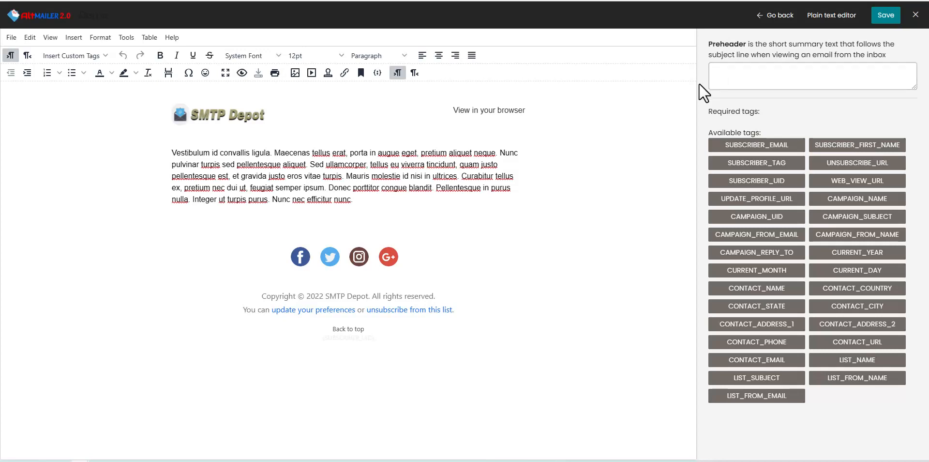
pyautogui.click(735, 73)
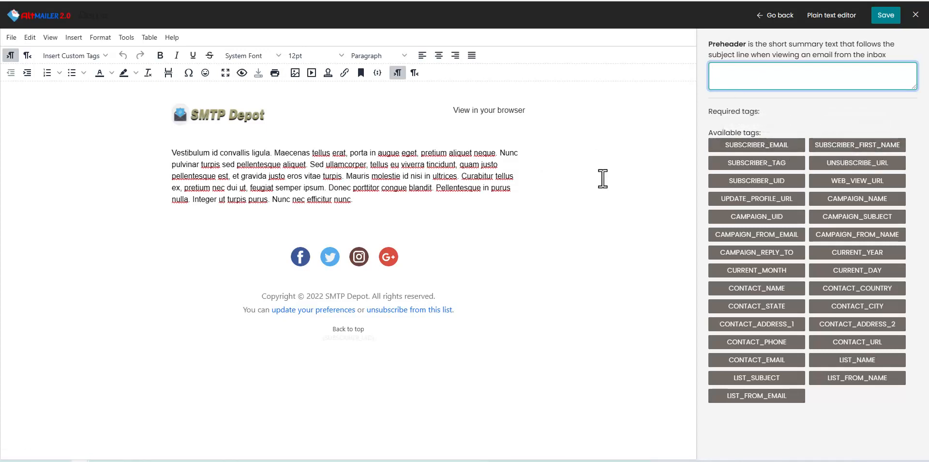
pyautogui.click(789, 145)
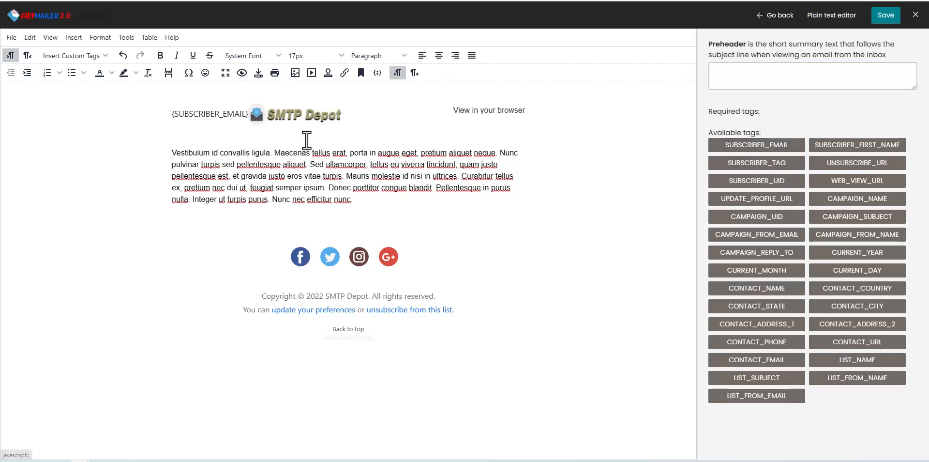
pyautogui.click(169, 160)
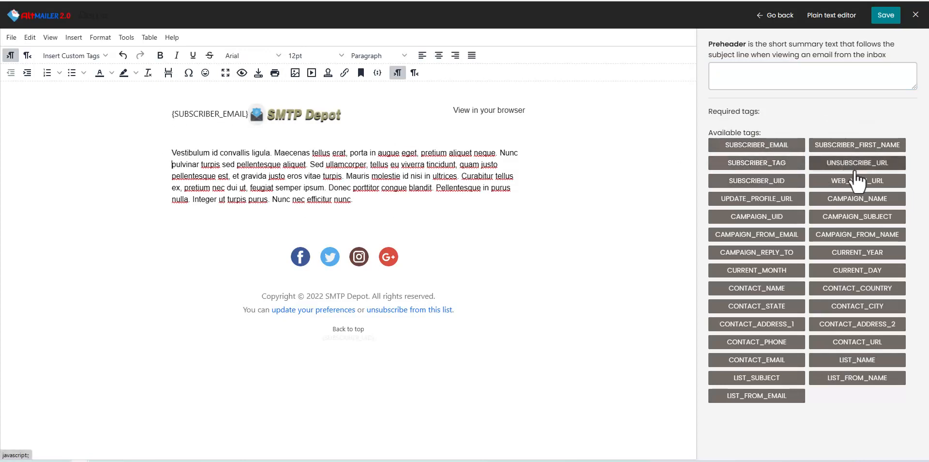
pyautogui.click(867, 145)
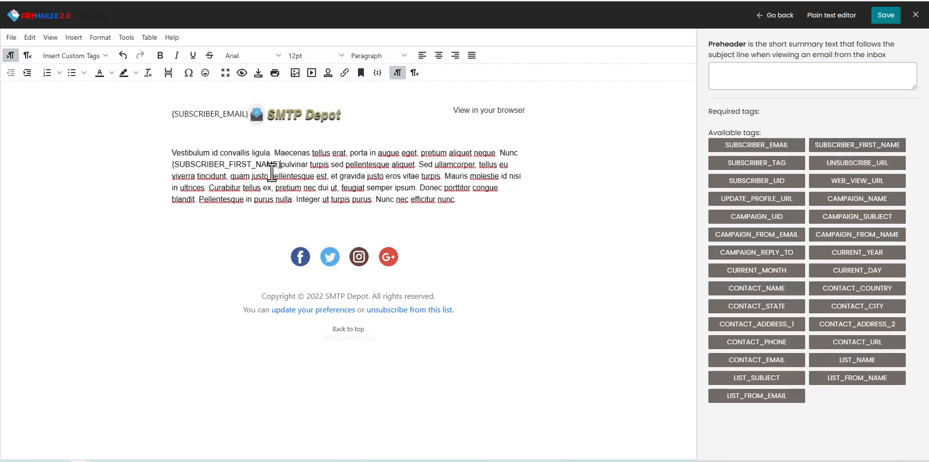
pyautogui.press('Return')
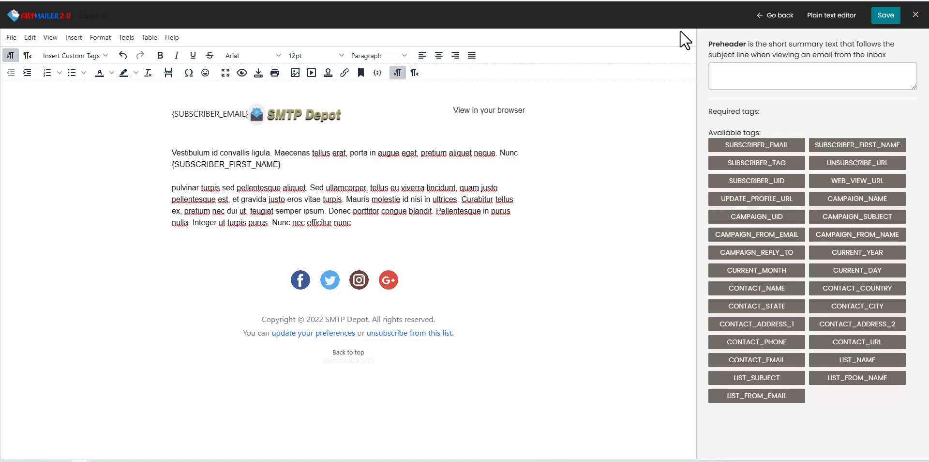
# Save the edited template and close the classic builder
pyautogui.click(886, 15)
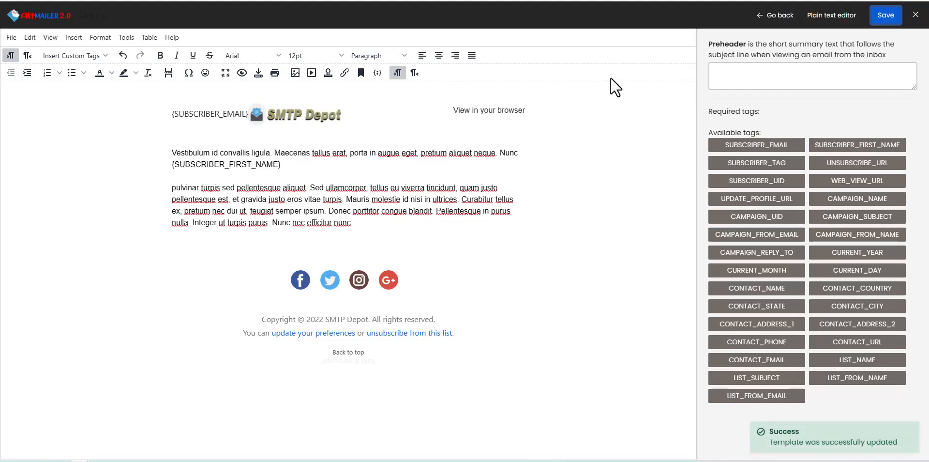
pyautogui.click(916, 15)
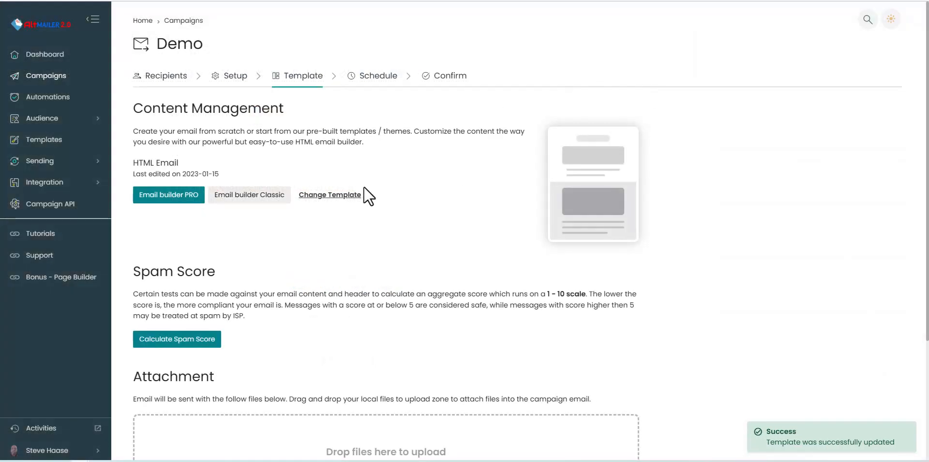
# Review the attachment area of the template page and calculate the email's spam score
pyautogui.scroll(-3, 730, 194)
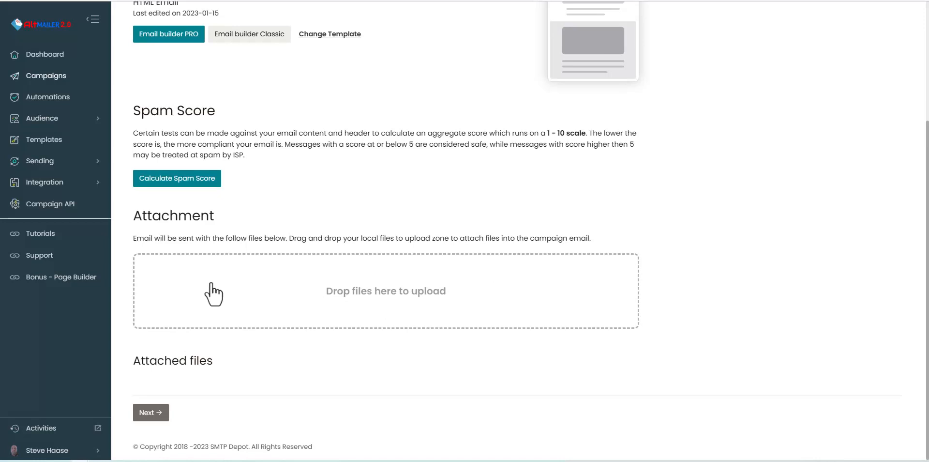
pyautogui.scroll(3, 216, 293)
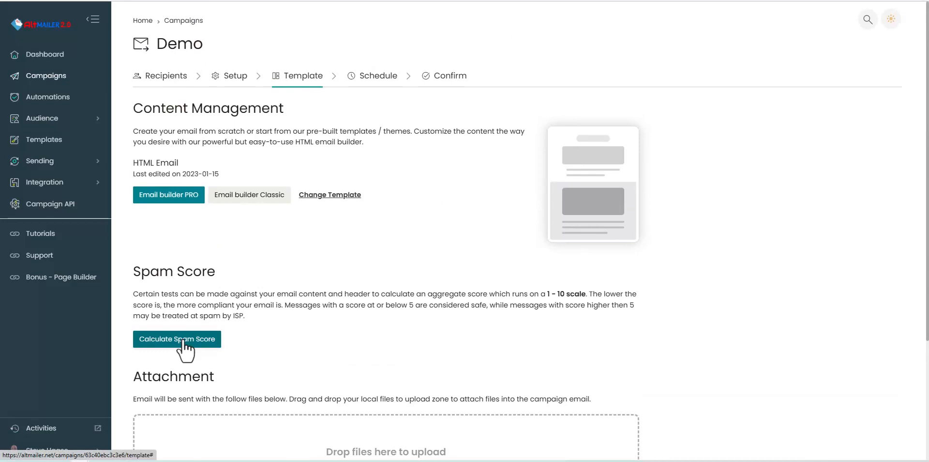
pyautogui.click(184, 340)
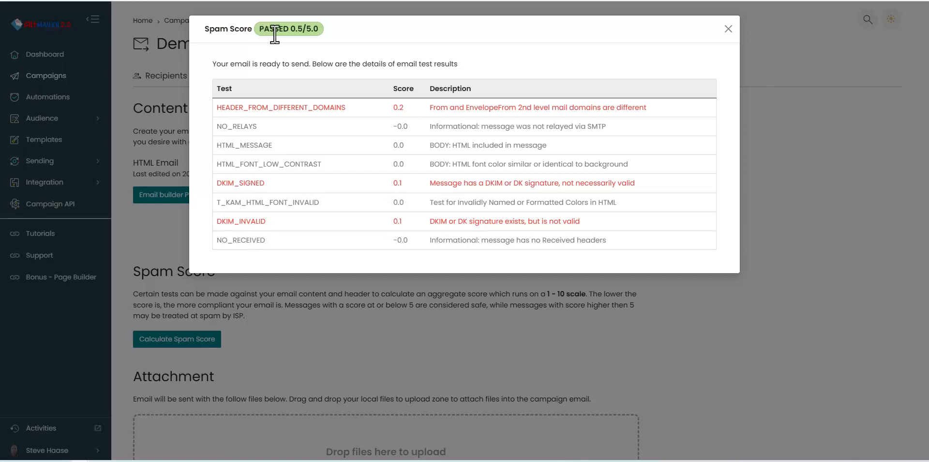
# Close the spam score results and continue from the template page to the campaign's schedule settings
pyautogui.click(728, 29)
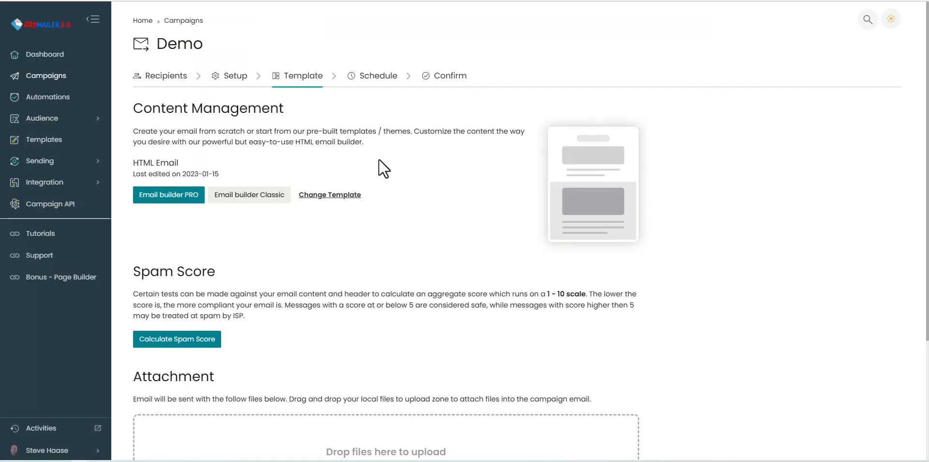
pyautogui.scroll(-3, 355, 155)
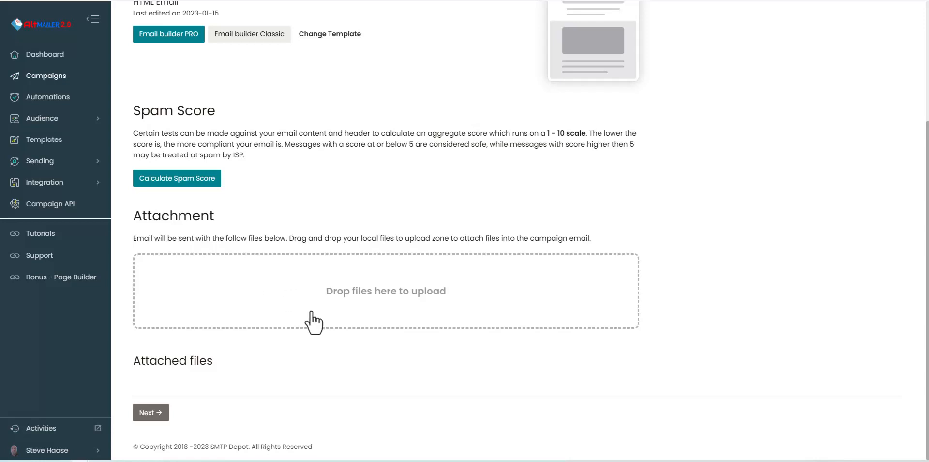
pyautogui.click(142, 413)
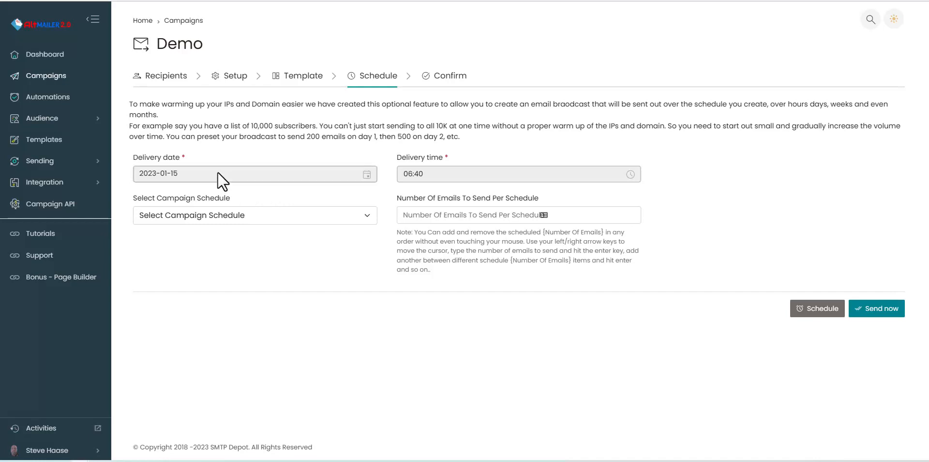
# Look at the delivery date and time choices and set the campaign schedule to Daily (Once Per Day)
pyautogui.click(207, 173)
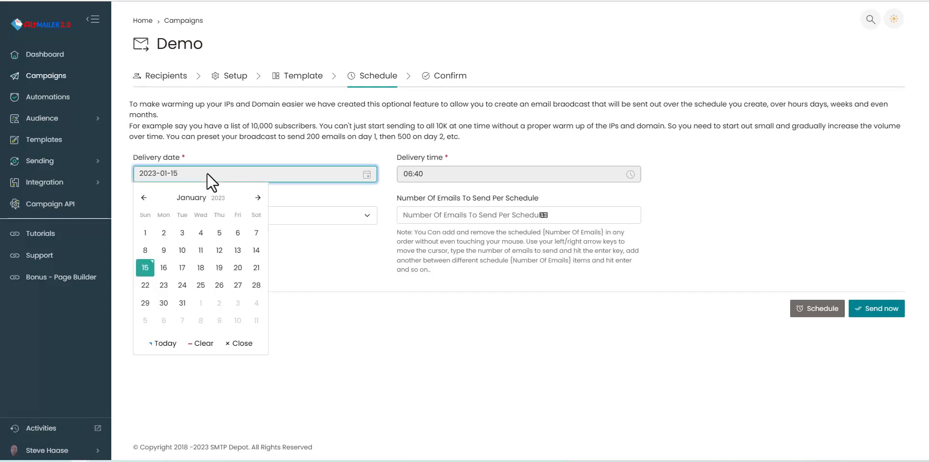
pyautogui.click(350, 269)
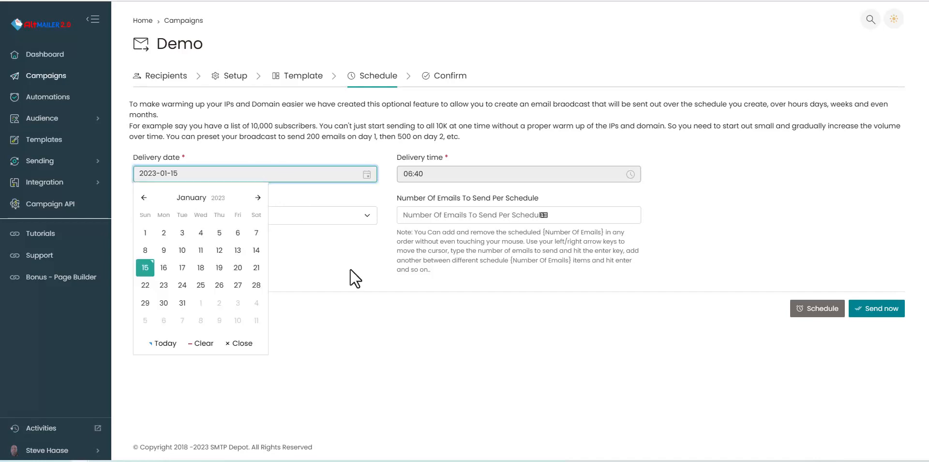
pyautogui.click(269, 215)
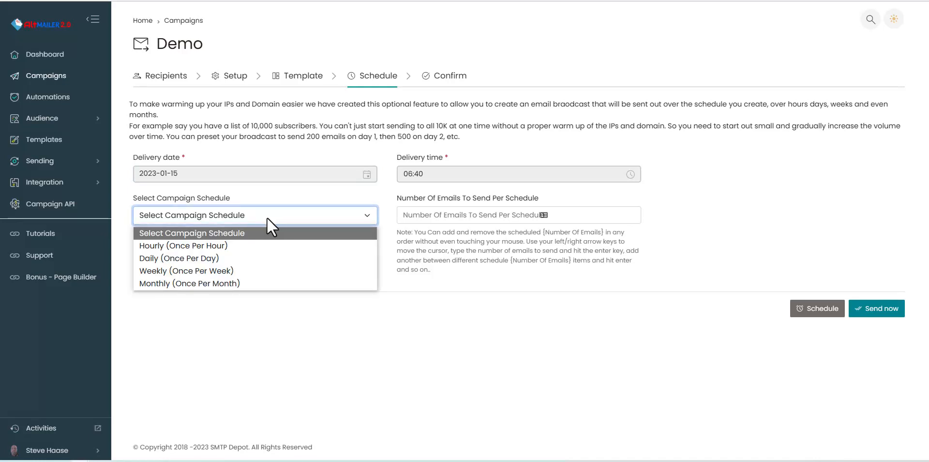
pyautogui.click(164, 258)
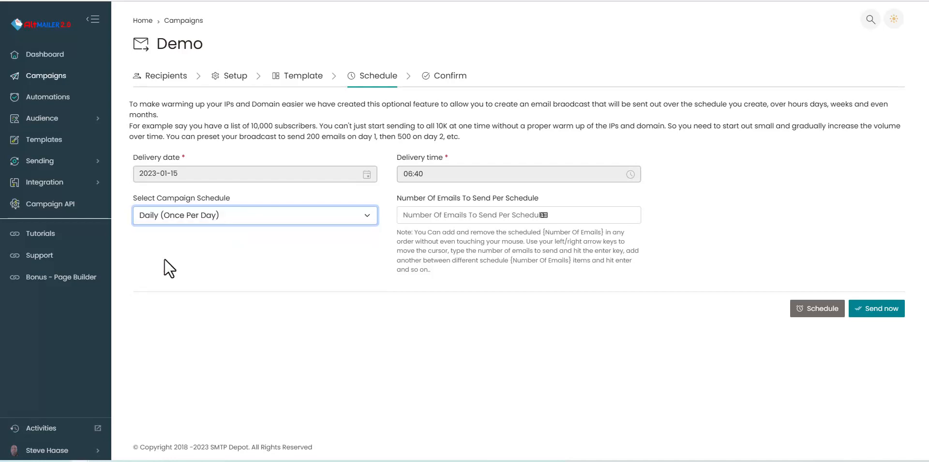
pyautogui.click(460, 176)
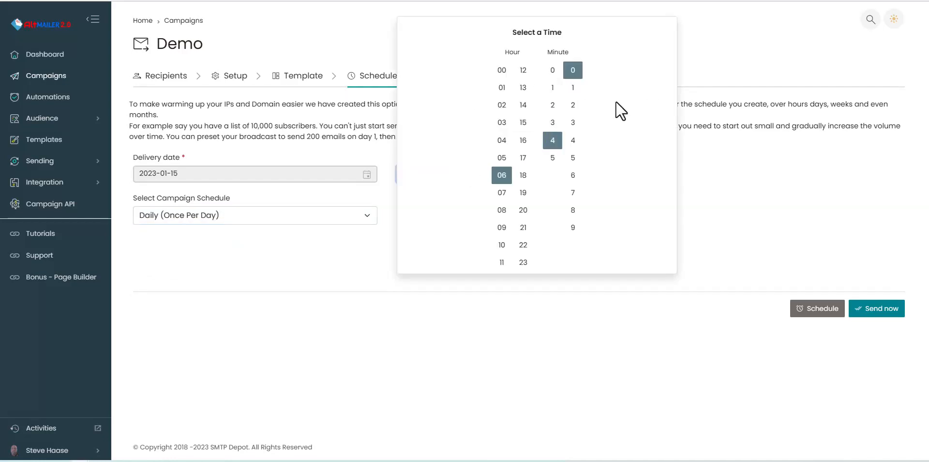
pyautogui.click(336, 300)
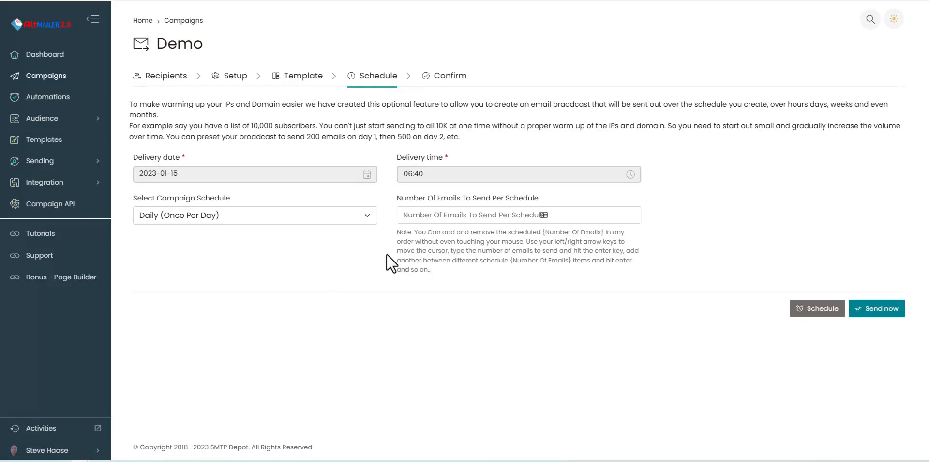
# Add 100, 150, 200 and 250 as the numbers of emails to send per schedule, and schedule the campaign
pyautogui.click(437, 214)
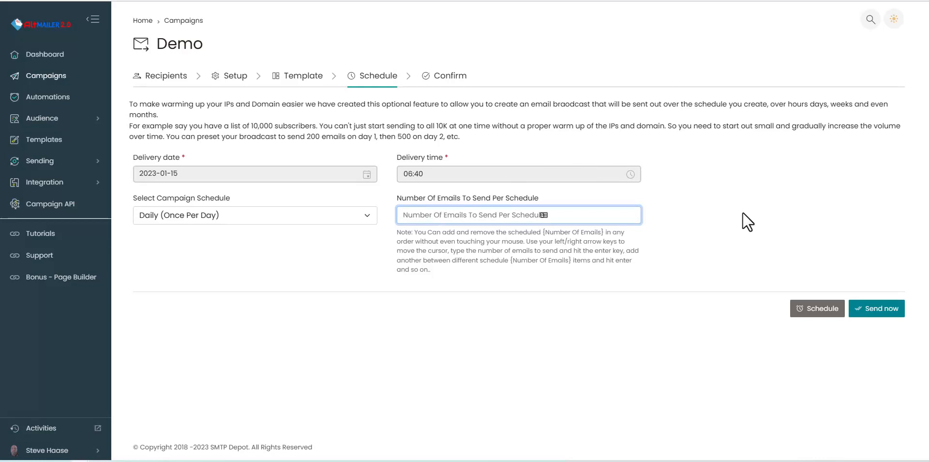
pyautogui.write('100')
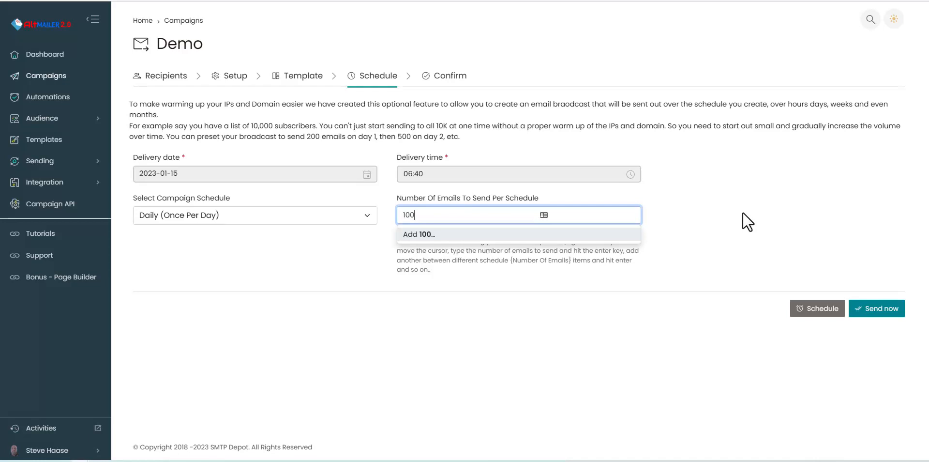
pyautogui.press('Return')
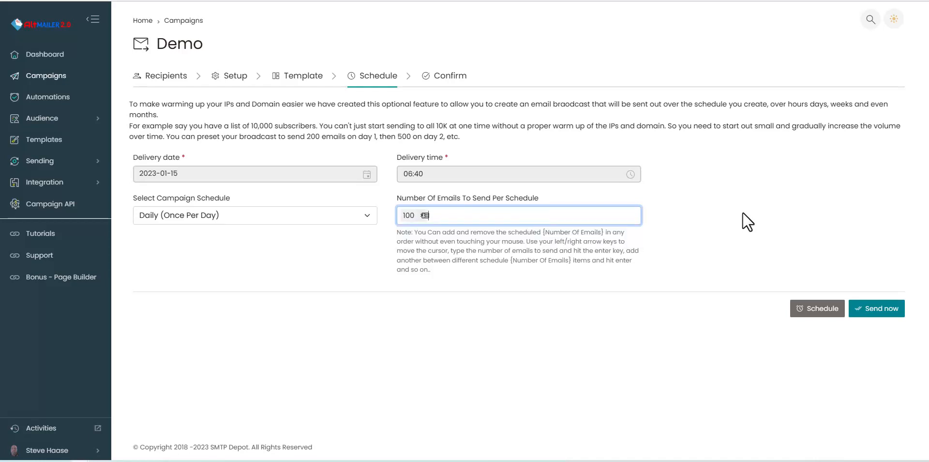
pyautogui.write('15')
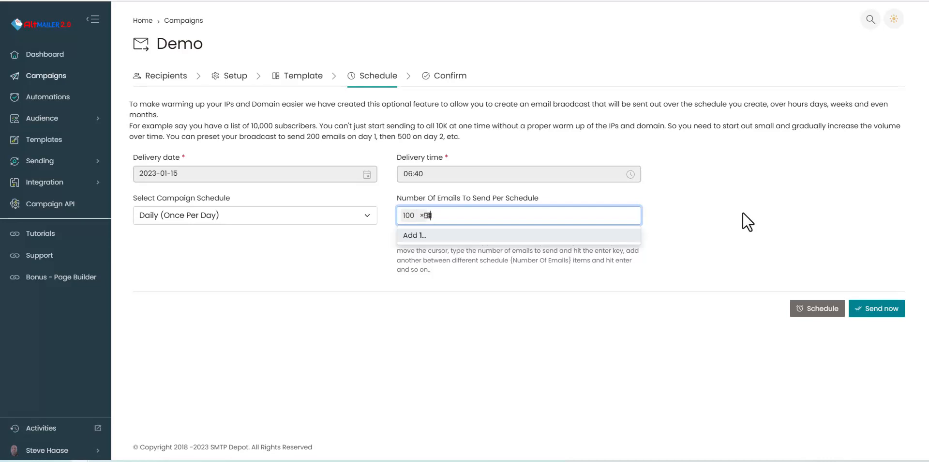
pyautogui.write('0')
pyautogui.press('Return')
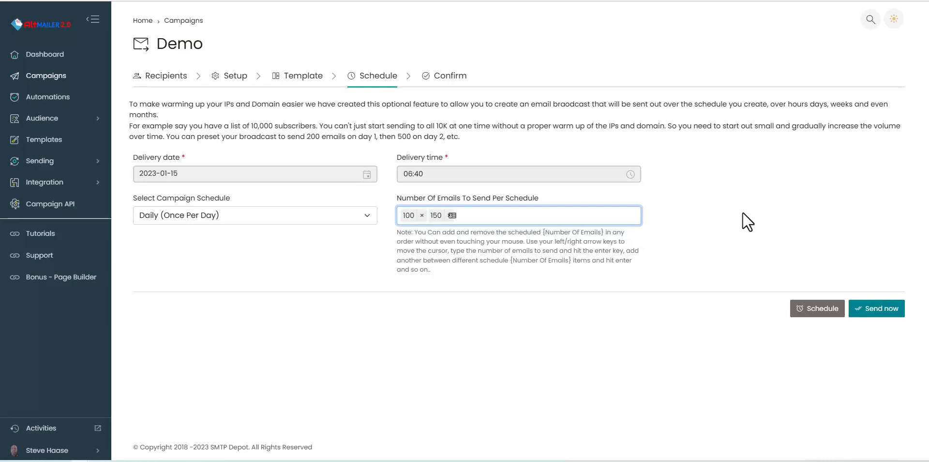
pyautogui.write('200')
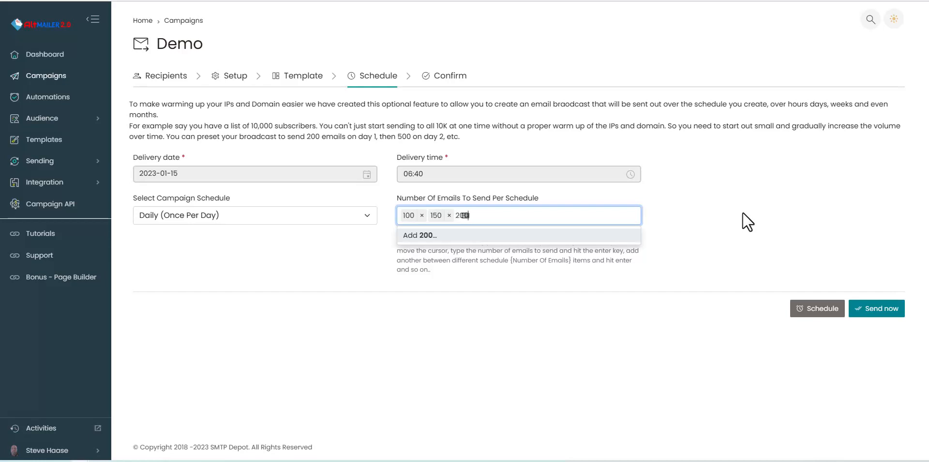
pyautogui.press('Return')
pyautogui.write('250')
pyautogui.press('Return')
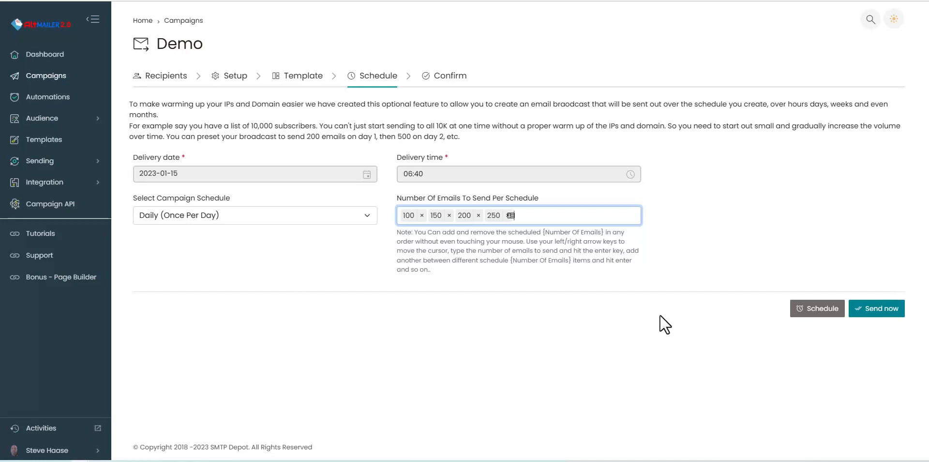
pyautogui.click(816, 316)
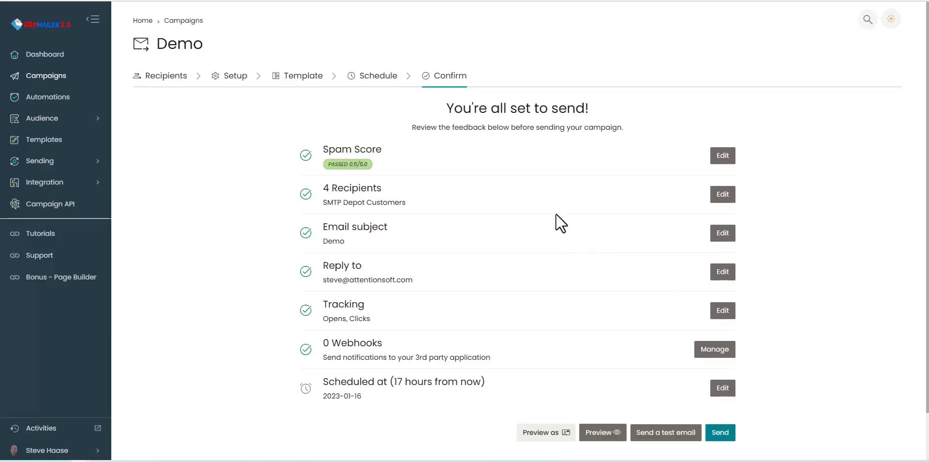
# Preview the campaign email from the confirmation page and view the test email form, closing both without sending anything
pyautogui.scroll(-1, 508, 191)
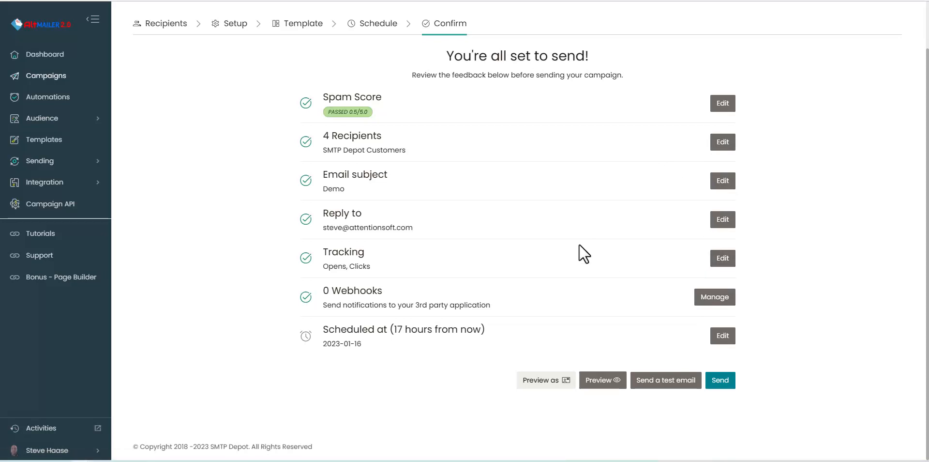
pyautogui.click(602, 380)
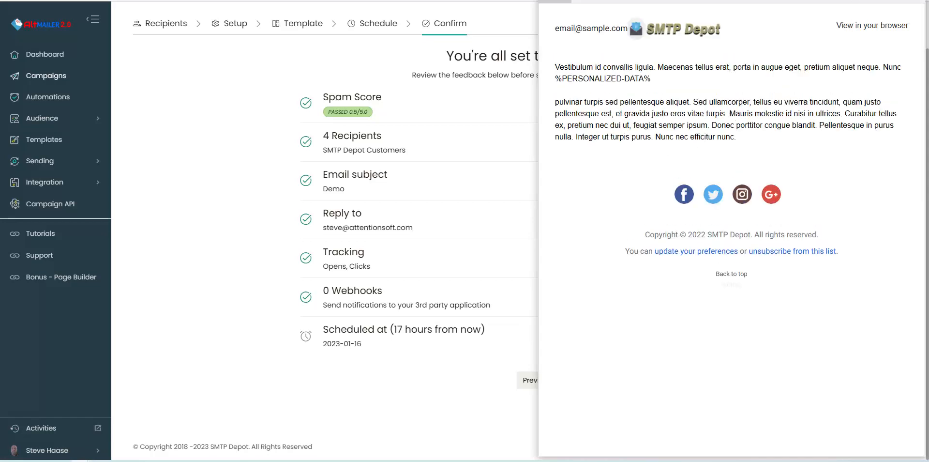
pyautogui.click(914, 0)
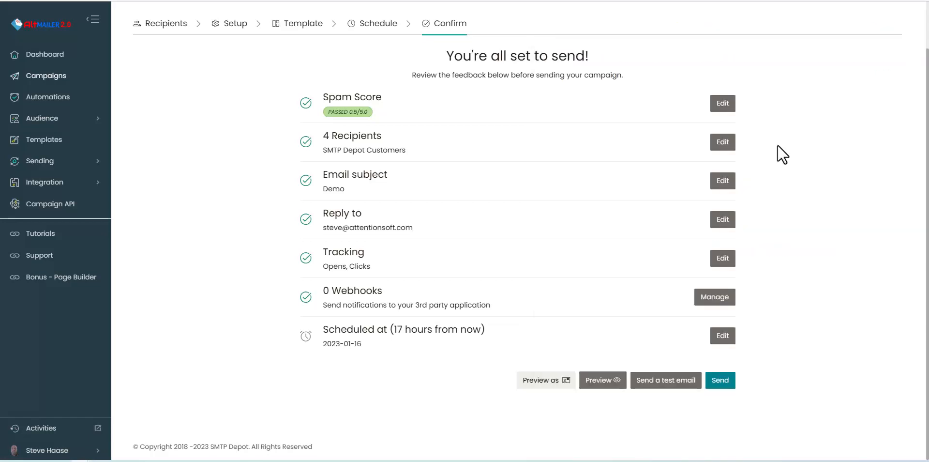
pyautogui.click(664, 376)
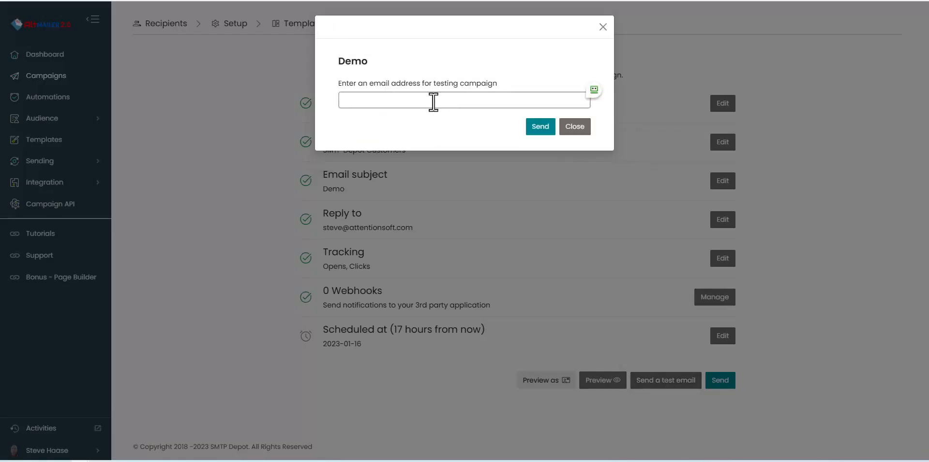
pyautogui.click(576, 127)
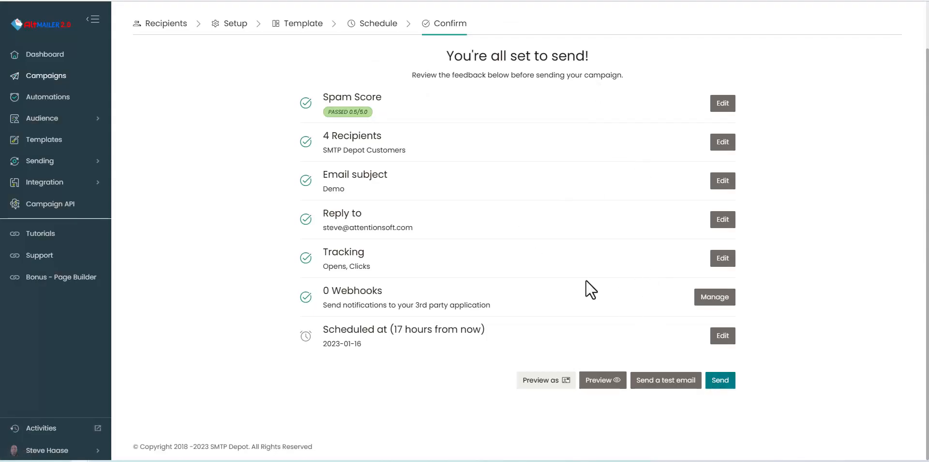
# Return to the campaign's schedule settings and choose to send the campaign now
pyautogui.hotkey('alt', 'Left')
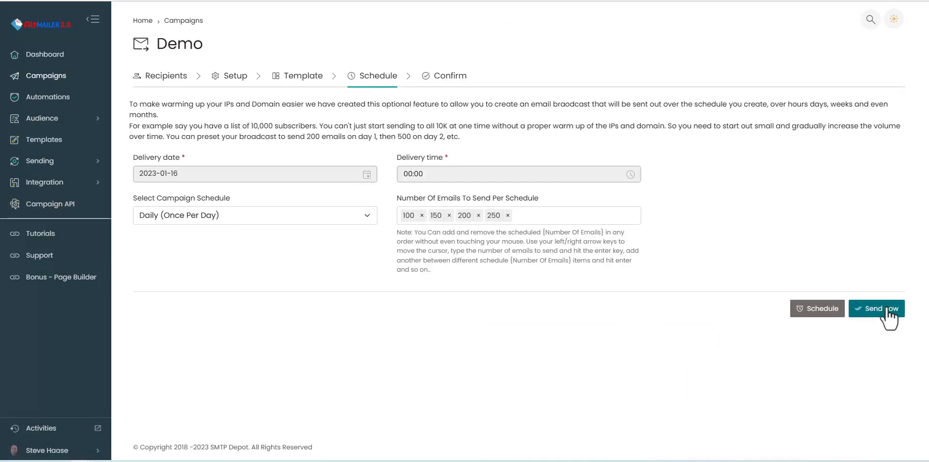
pyautogui.click(879, 311)
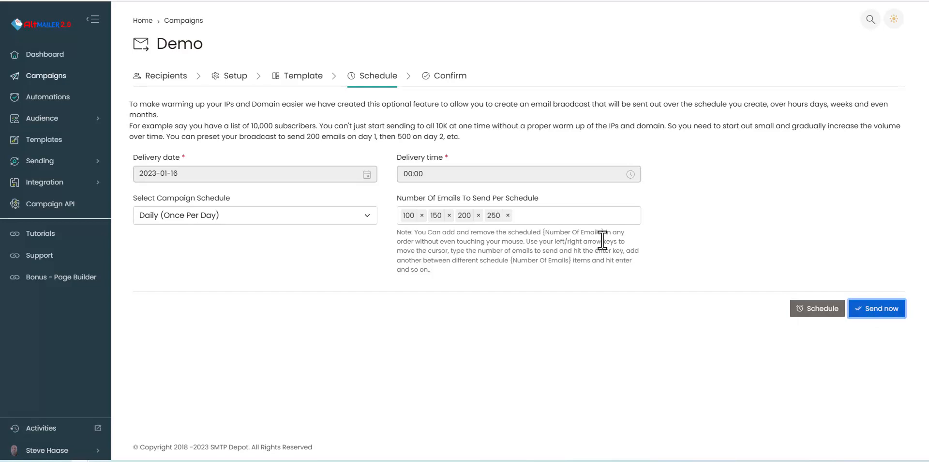